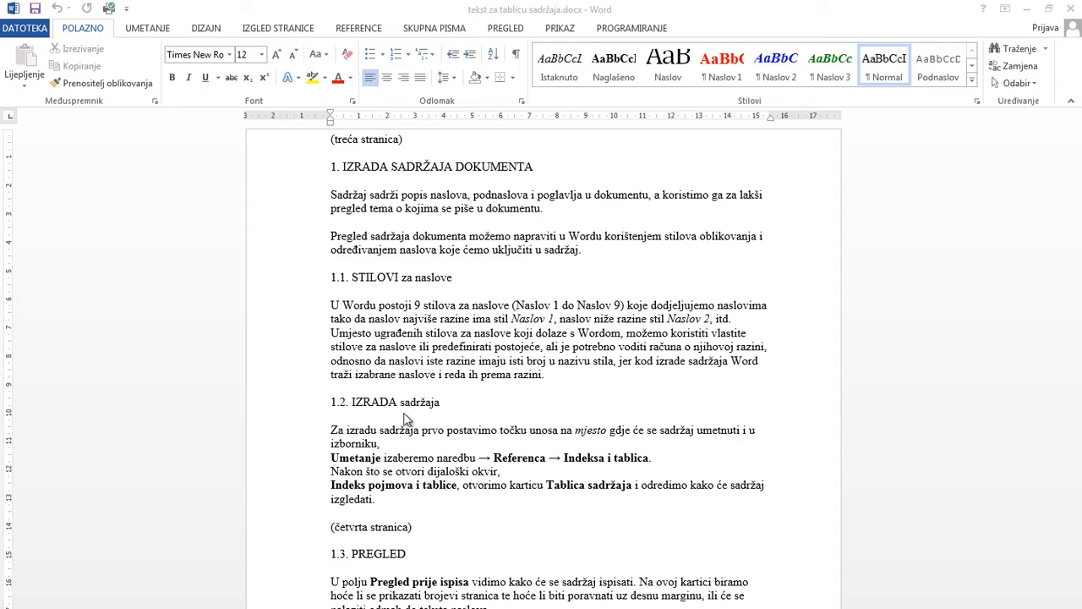
Delete the "(treća stranica)" placeholder line and insert two page breaks before the heading "1. IZRADA SADRŽAJA DOKUMENTA".
{"action": "left_click", "coordinate": [332, 143]}
{"action": "left_click_drag", "start_coordinate": [331, 143], "coordinate": [404, 148]}
{"action": "key", "text": "Delete"}
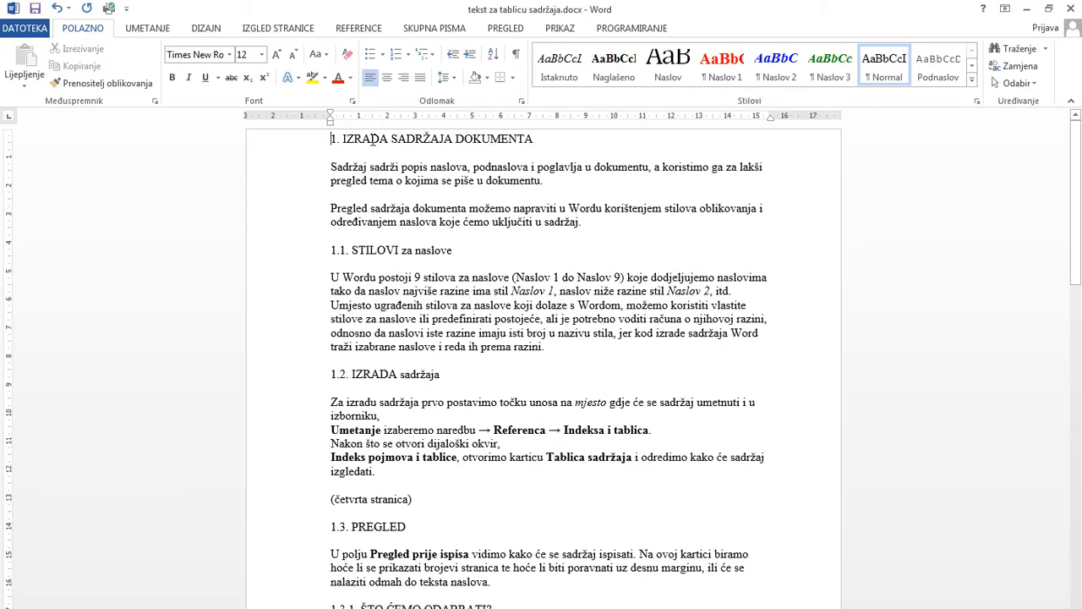
{"action": "key", "text": "ctrl+Return"}
{"action": "key", "text": "ctrl+Return"}
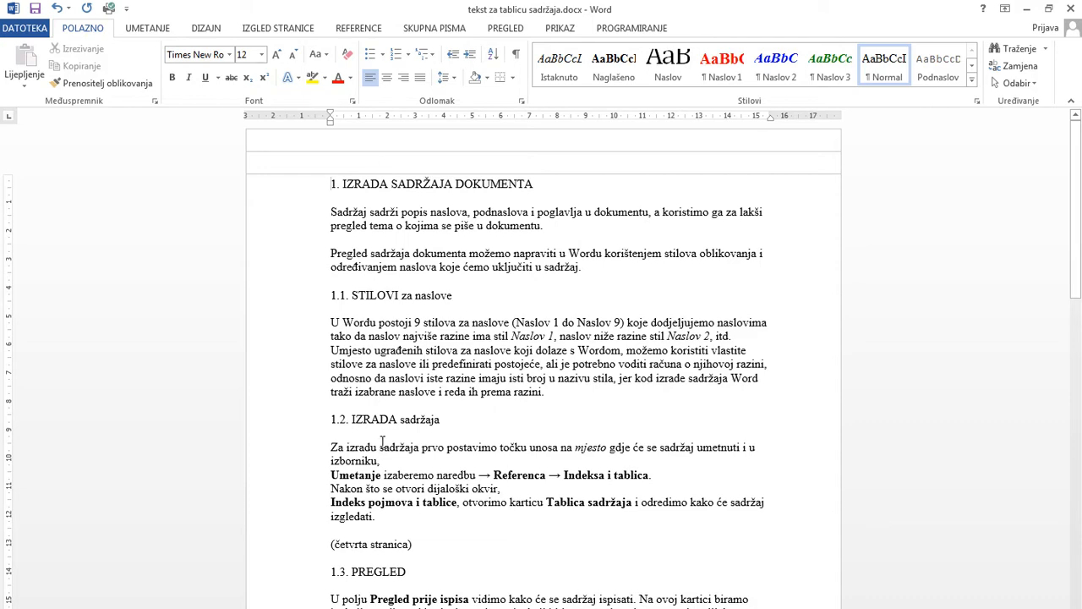
Replace the "(četvrta stranica)" placeholder line with a page break before the heading "1.3. PREGLED".
{"action": "scroll", "coordinate": [392, 457], "scroll_direction": "down", "scroll_amount": 5}
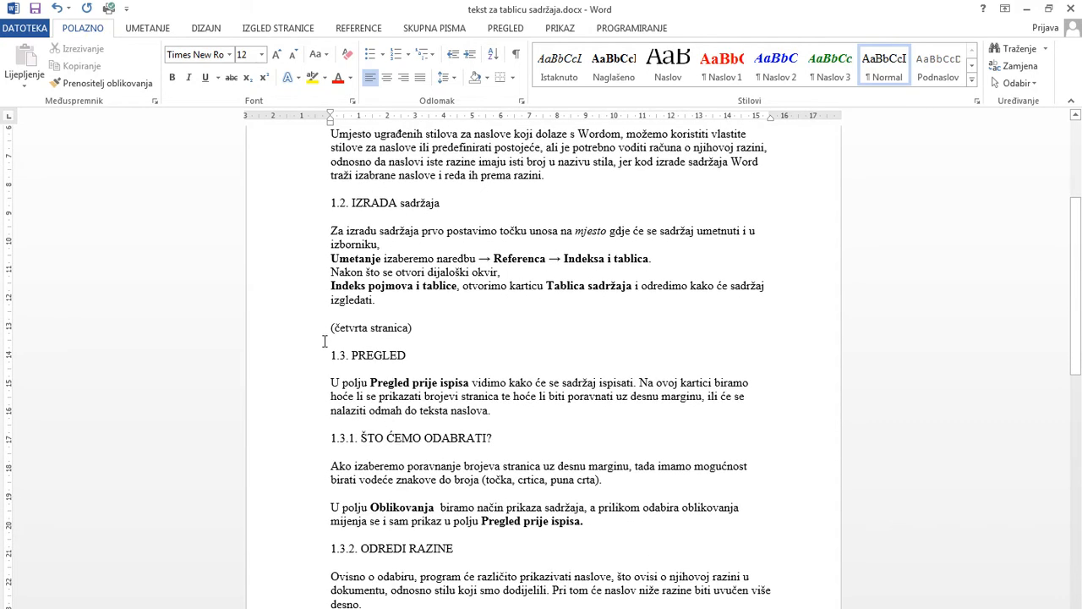
{"action": "left_click_drag", "start_coordinate": [330, 327], "coordinate": [417, 329]}
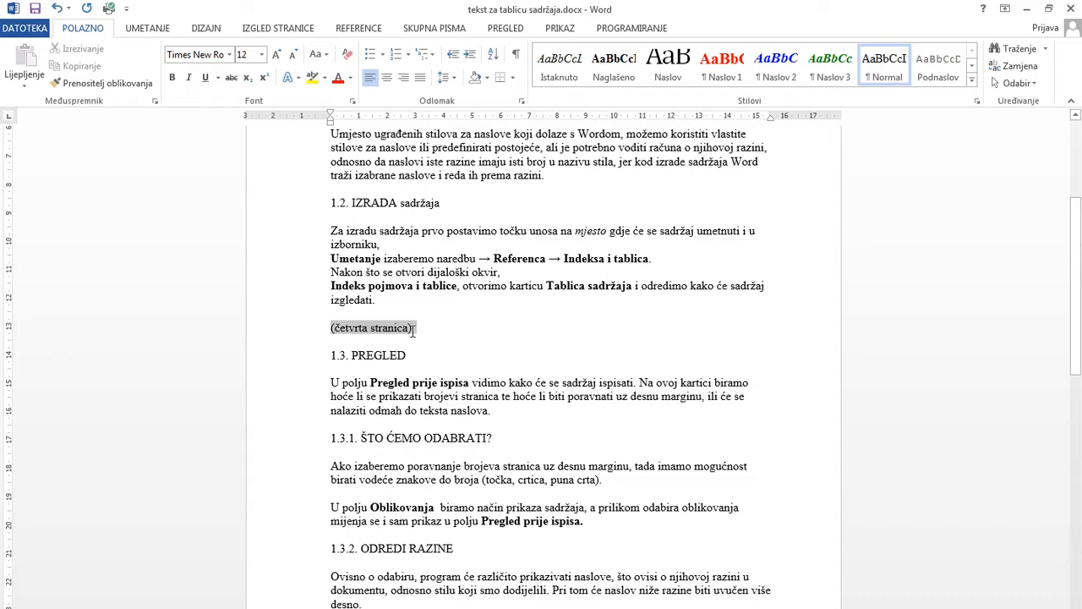
{"action": "key", "text": "Delete"}
{"action": "key", "text": "Delete"}
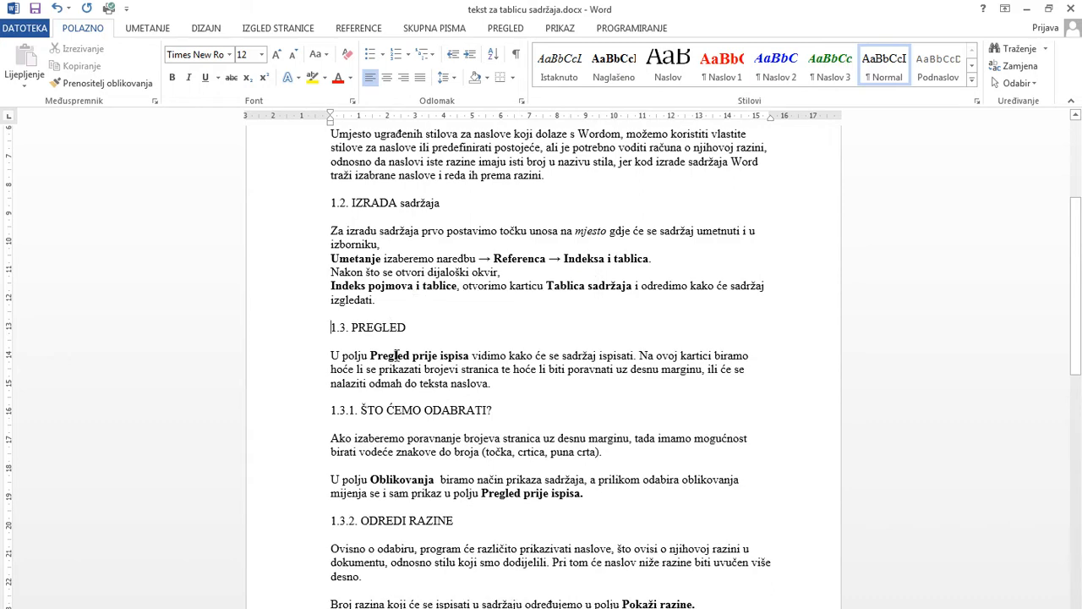
{"action": "key", "text": "ctrl+Return"}
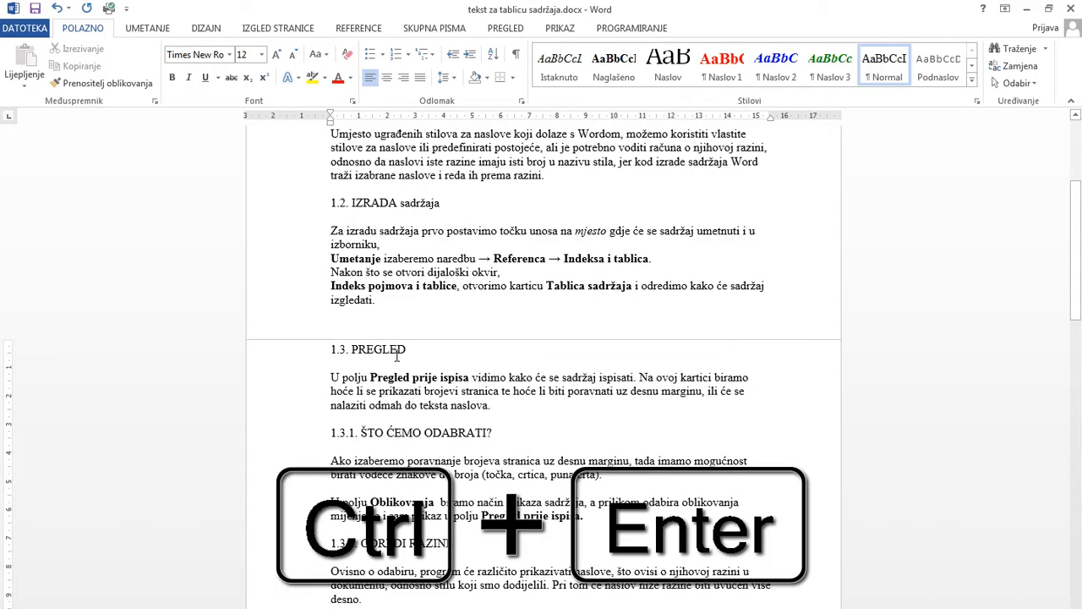
Replace the "(peta stranica)" placeholder line with a page break before the heading "1.4. IZMJENA PREGLEDA SADRŽAJA".
{"action": "scroll", "coordinate": [414, 372], "scroll_direction": "down", "scroll_amount": 5}
{"action": "scroll", "coordinate": [428, 380], "scroll_direction": "down", "scroll_amount": 3}
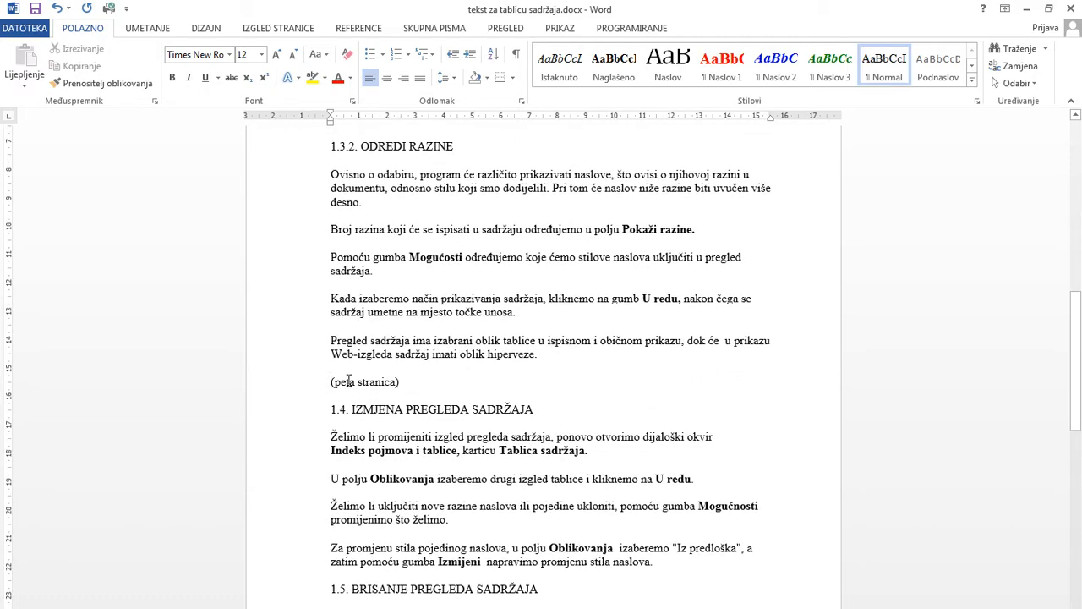
{"action": "left_click_drag", "start_coordinate": [349, 381], "coordinate": [406, 383]}
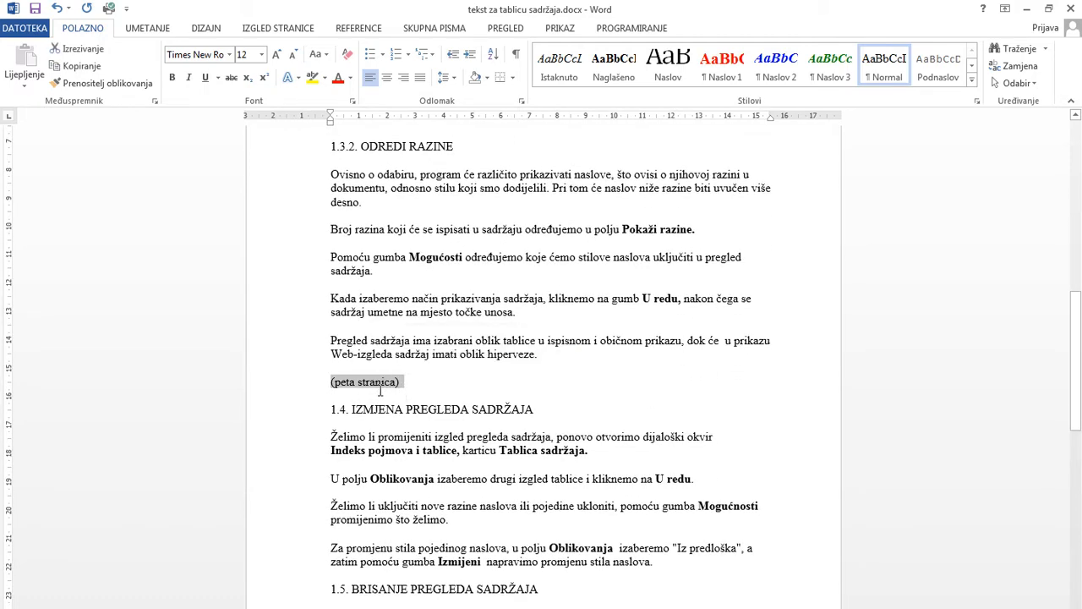
{"action": "key", "text": "Delete"}
{"action": "key", "text": "Delete"}
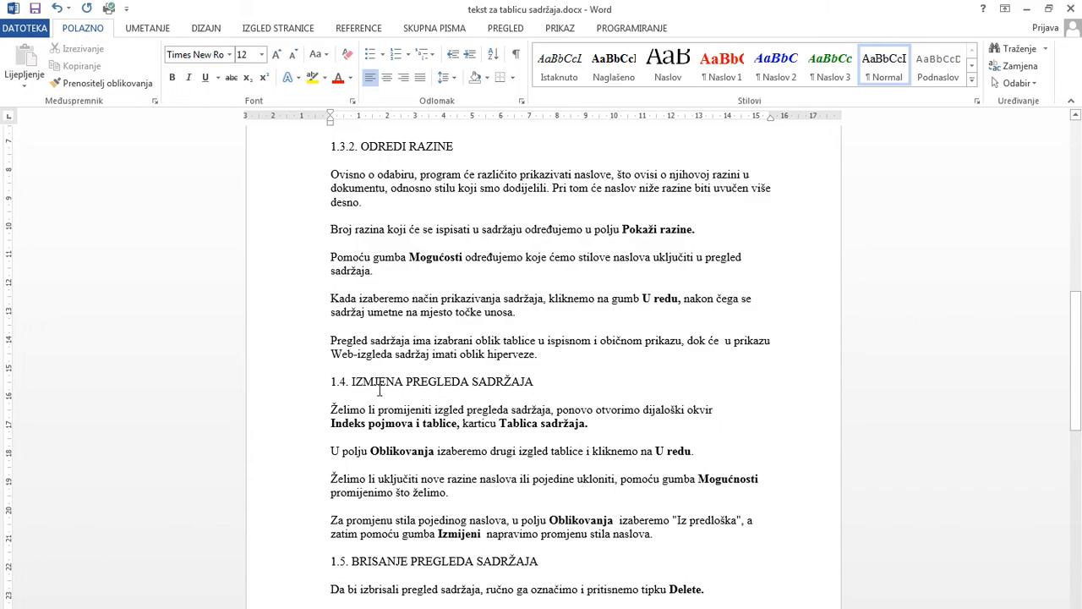
{"action": "key", "text": "ctrl+Return"}
{"action": "scroll", "coordinate": [284, 434], "scroll_direction": "down", "scroll_amount": 3}
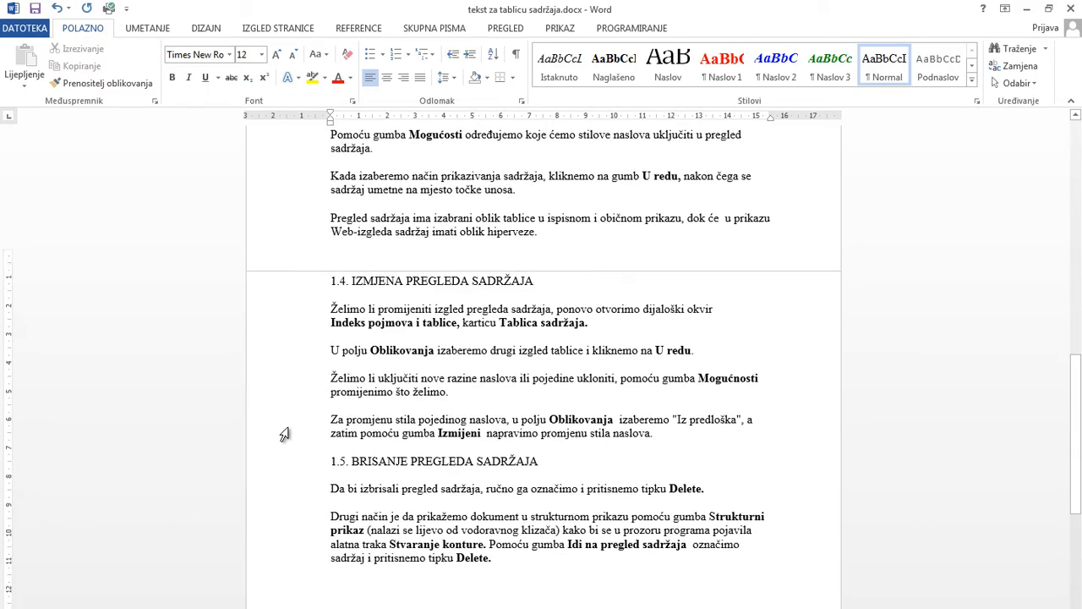
Format the heading "1. IZRADA SADRŽAJA DOKUMENTA" as 16 pt bold.
{"action": "scroll", "coordinate": [285, 433], "scroll_direction": "up", "scroll_amount": 12}
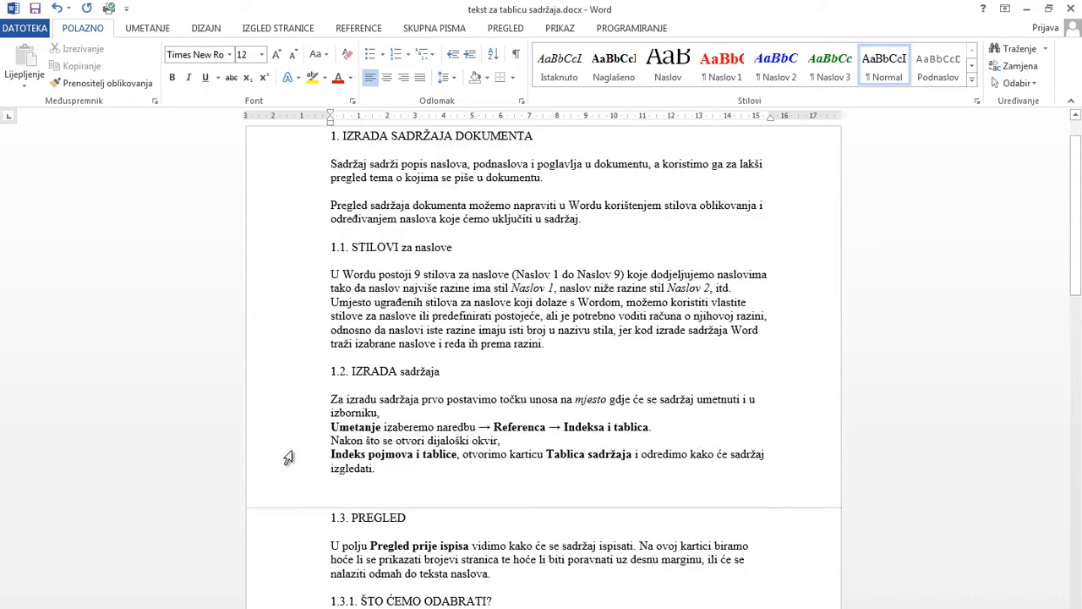
{"action": "scroll", "coordinate": [288, 458], "scroll_direction": "up", "scroll_amount": 1}
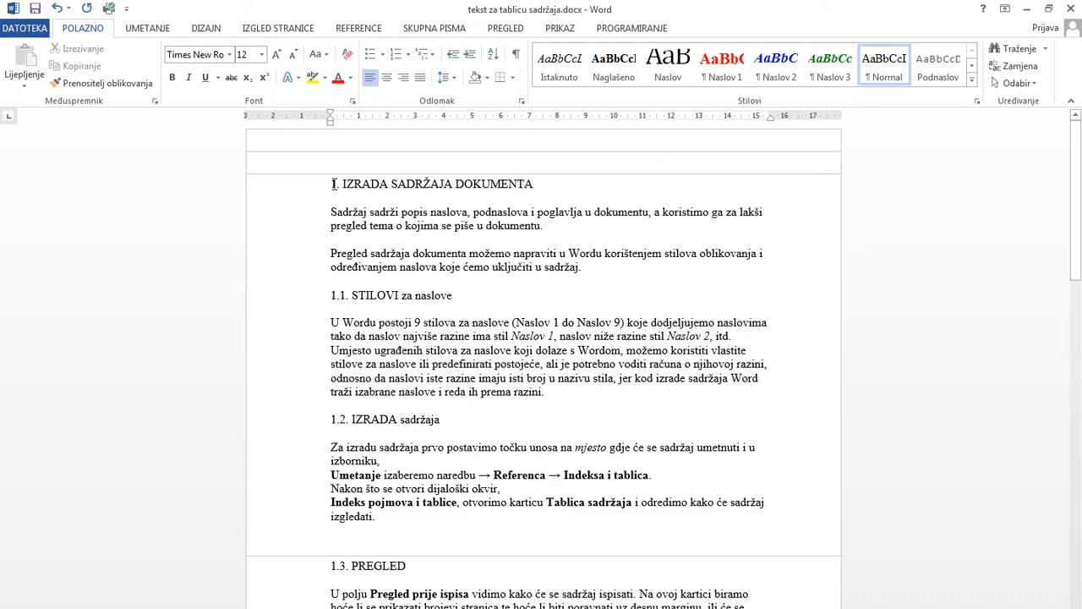
{"action": "left_click_drag", "start_coordinate": [332, 183], "coordinate": [494, 190]}
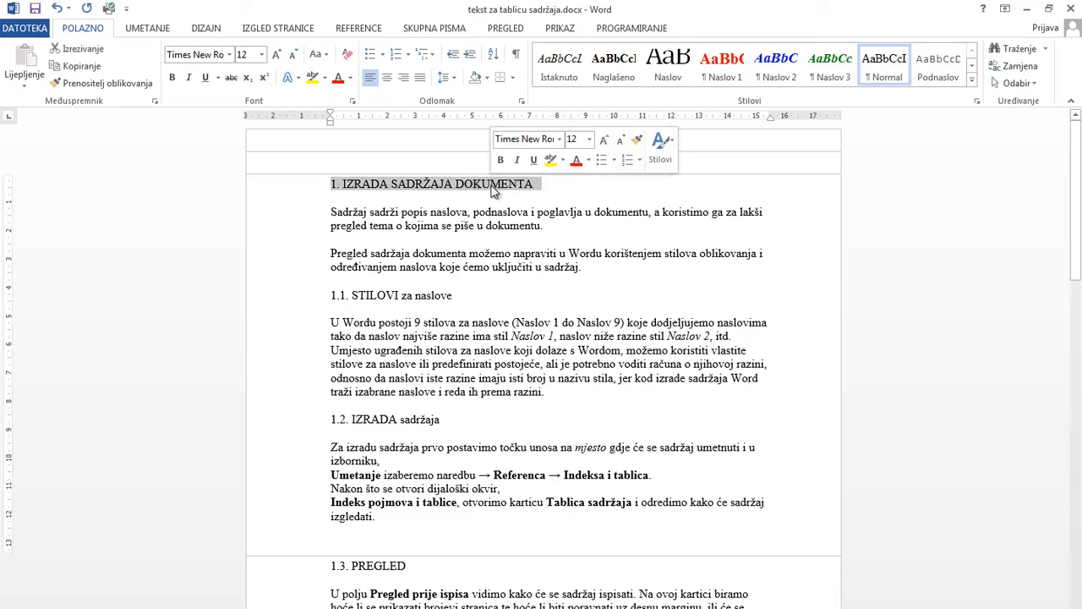
{"action": "left_click", "coordinate": [261, 54]}
{"action": "left_click", "coordinate": [243, 157]}
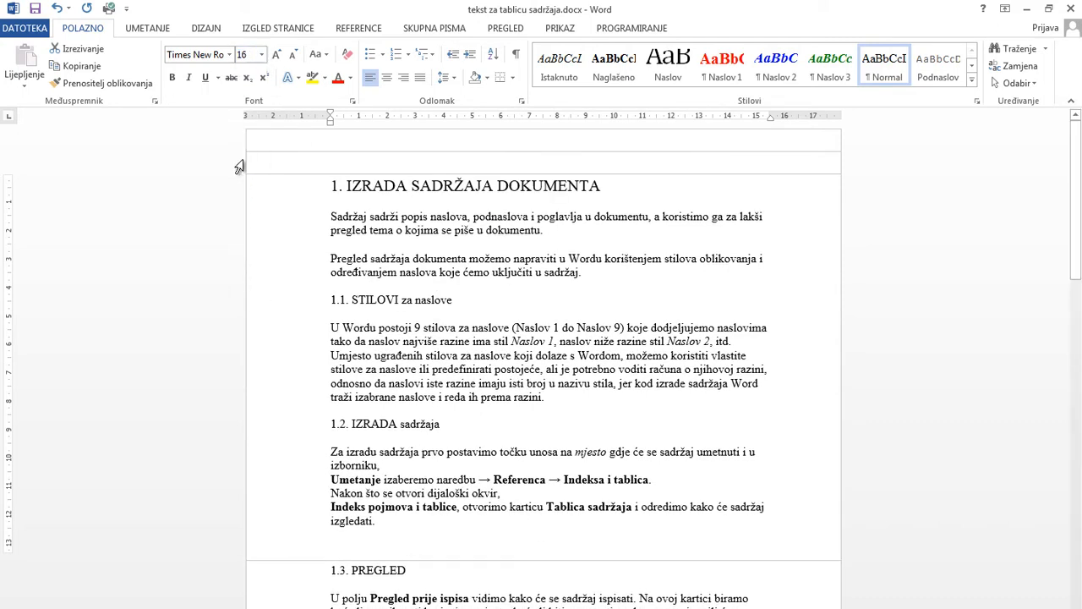
{"action": "left_click", "coordinate": [173, 78]}
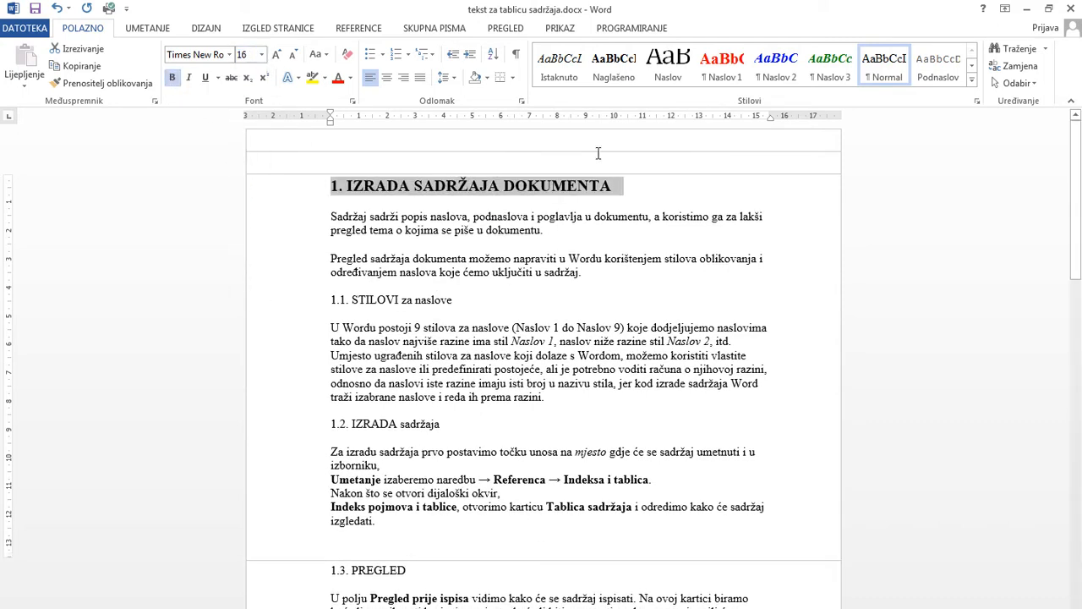
Give heading 1 spacing of 6 pt before and after and a 0.5 cm left indent, and update the Naslov 1 style to match.
{"action": "left_click", "coordinate": [521, 100]}
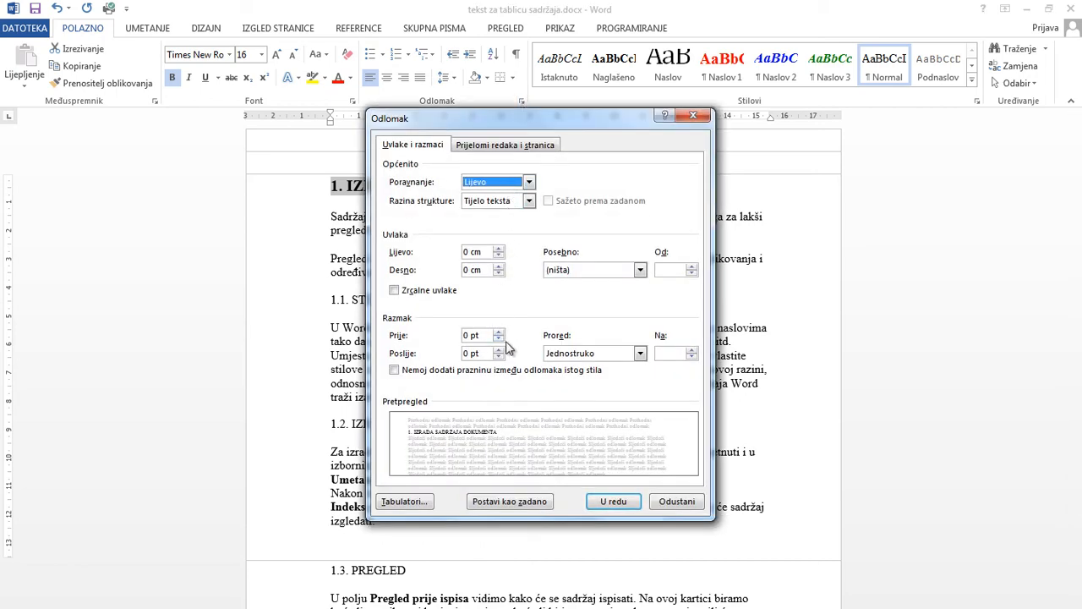
{"action": "left_click", "coordinate": [499, 333]}
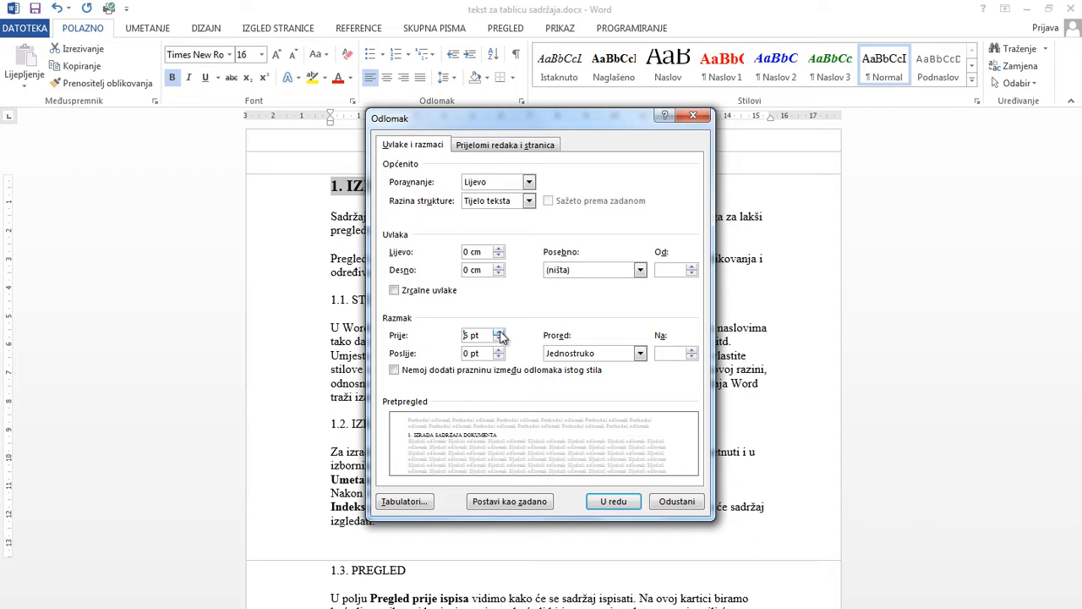
{"action": "left_click", "coordinate": [499, 350]}
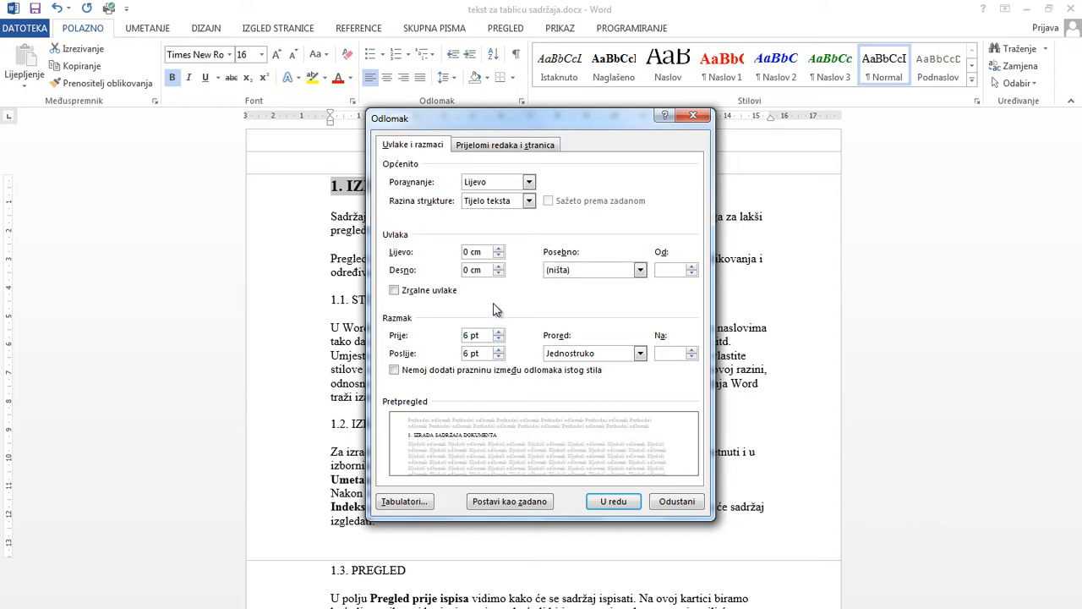
{"action": "left_click", "coordinate": [498, 250]}
{"action": "left_click", "coordinate": [498, 250]}
{"action": "left_click", "coordinate": [498, 249]}
{"action": "left_click", "coordinate": [498, 250]}
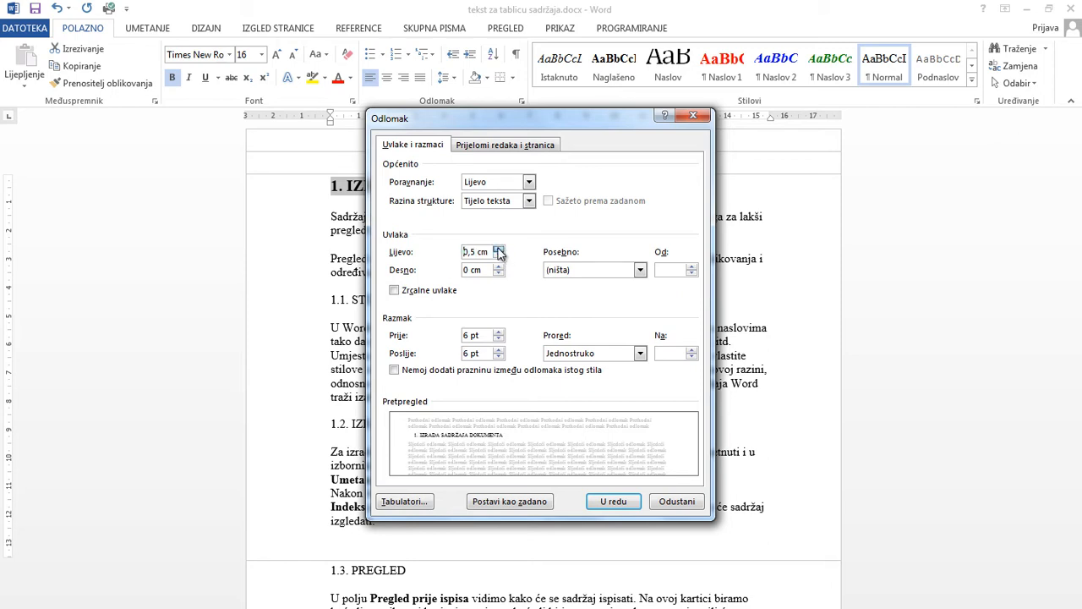
{"action": "left_click", "coordinate": [498, 250]}
{"action": "left_click", "coordinate": [612, 502]}
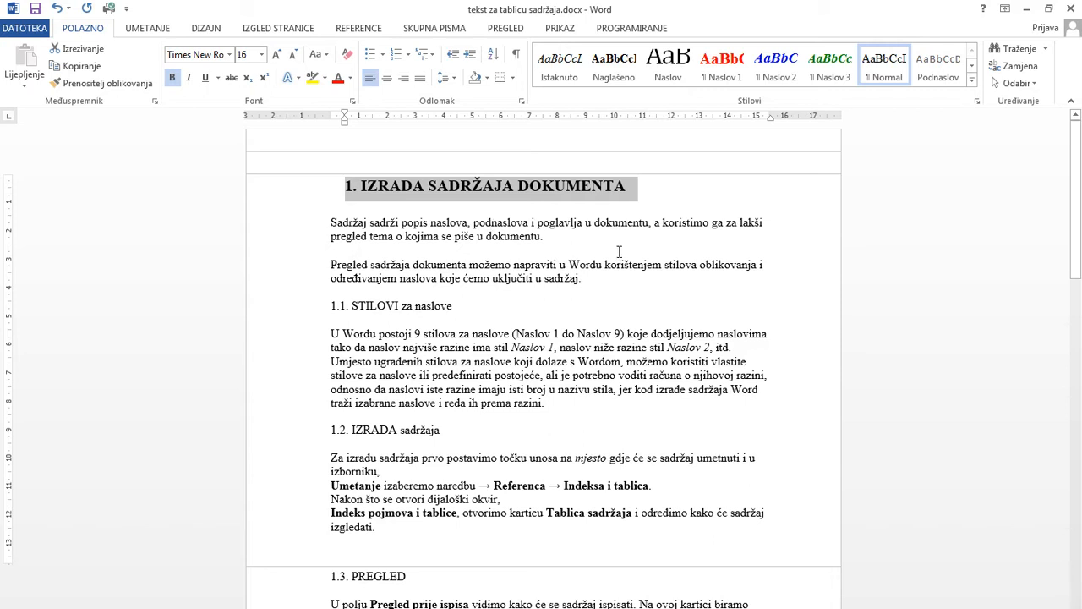
{"action": "right_click", "coordinate": [716, 72]}
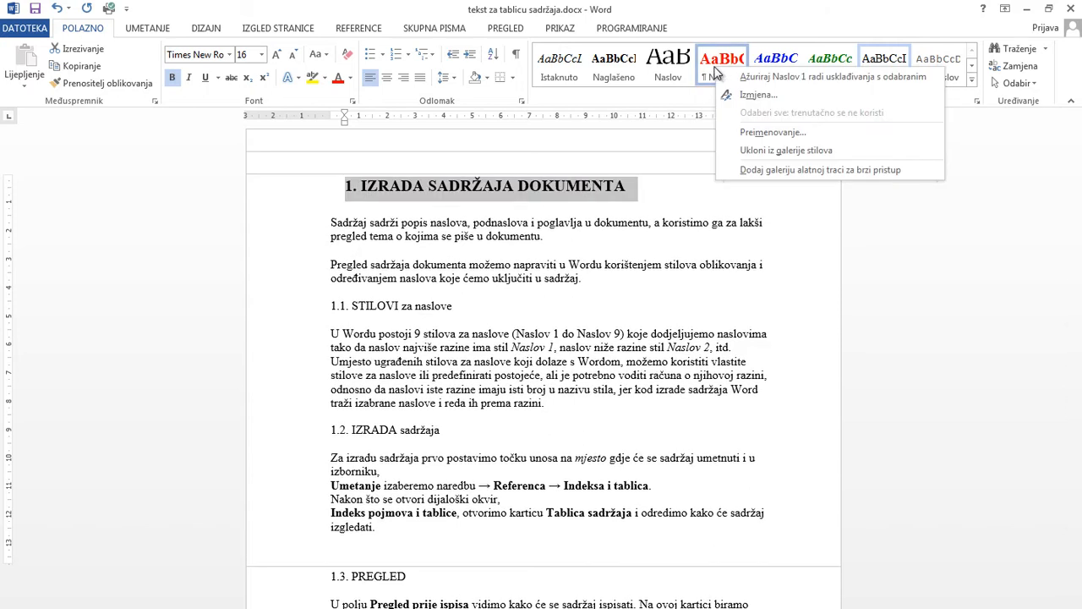
{"action": "left_click", "coordinate": [756, 77]}
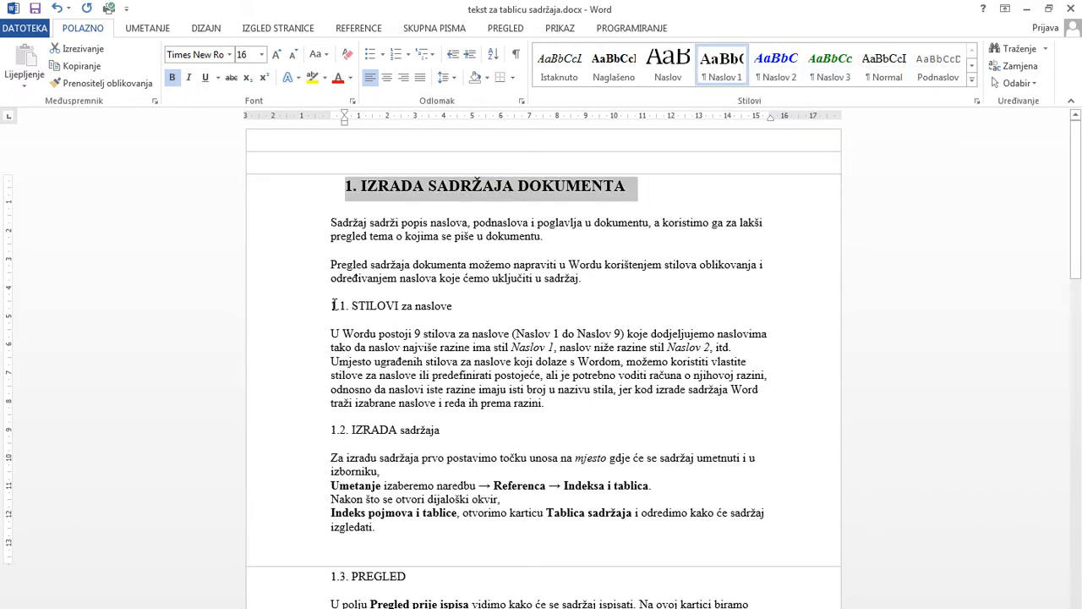
Set the font size of the heading "1.1. STILOVI za naslove" to 14 pt.
{"action": "left_click_drag", "start_coordinate": [331, 306], "coordinate": [448, 308]}
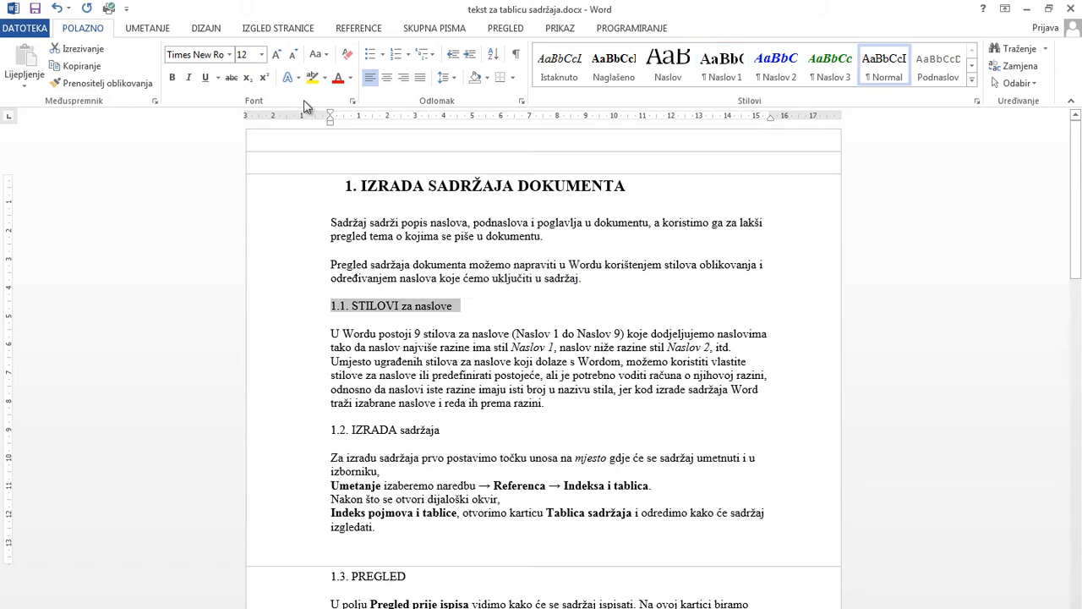
{"action": "left_click", "coordinate": [261, 54]}
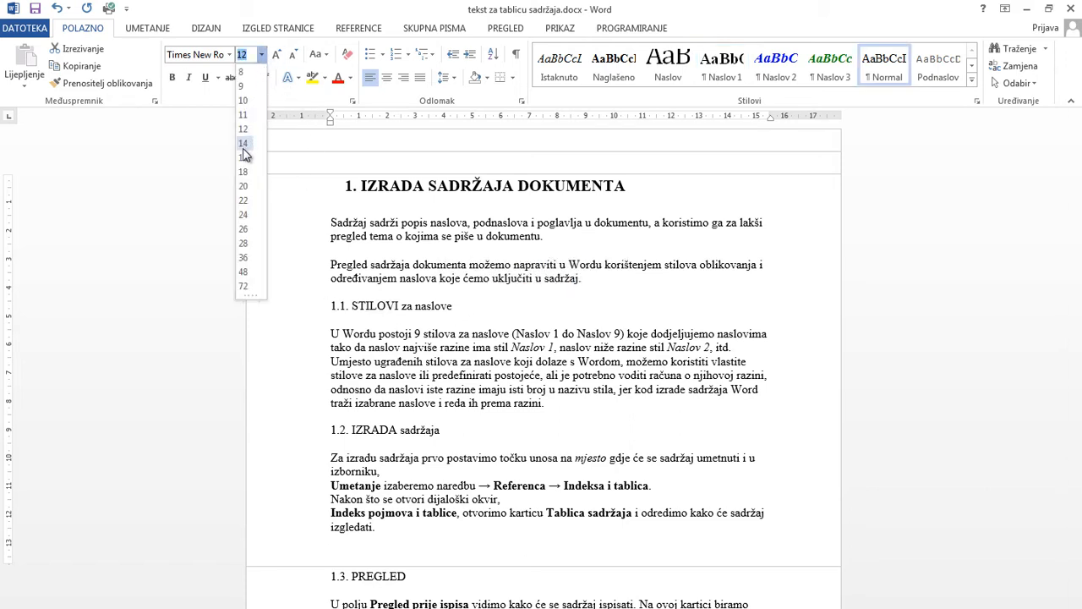
{"action": "left_click", "coordinate": [243, 144]}
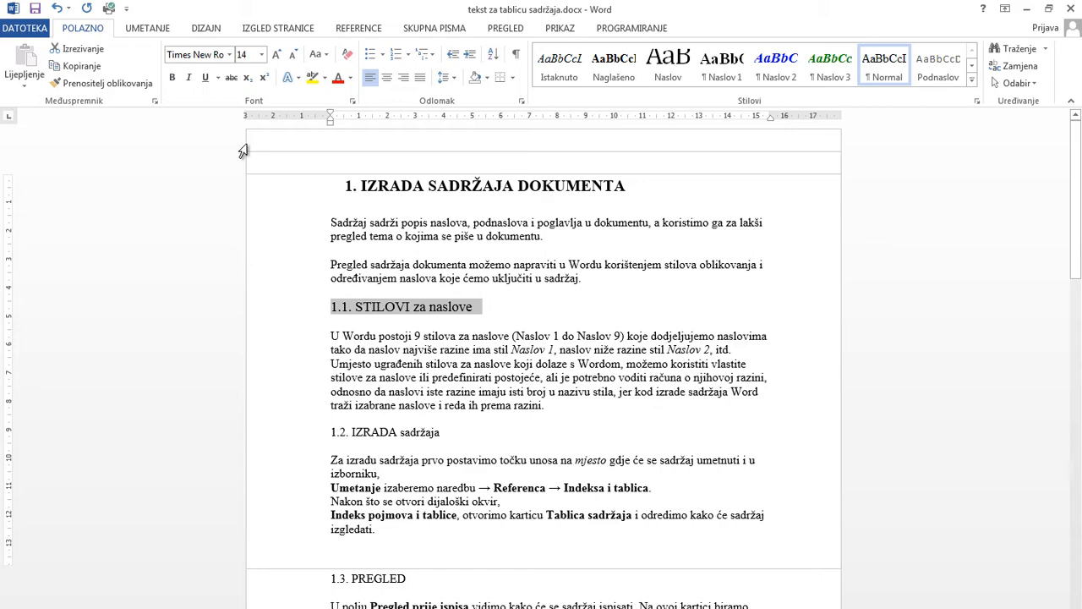
Give heading 1.1 spacing of 6 pt before and after and a 1 cm left indent, and update the Naslov 2 style to match.
{"action": "left_click", "coordinate": [521, 100]}
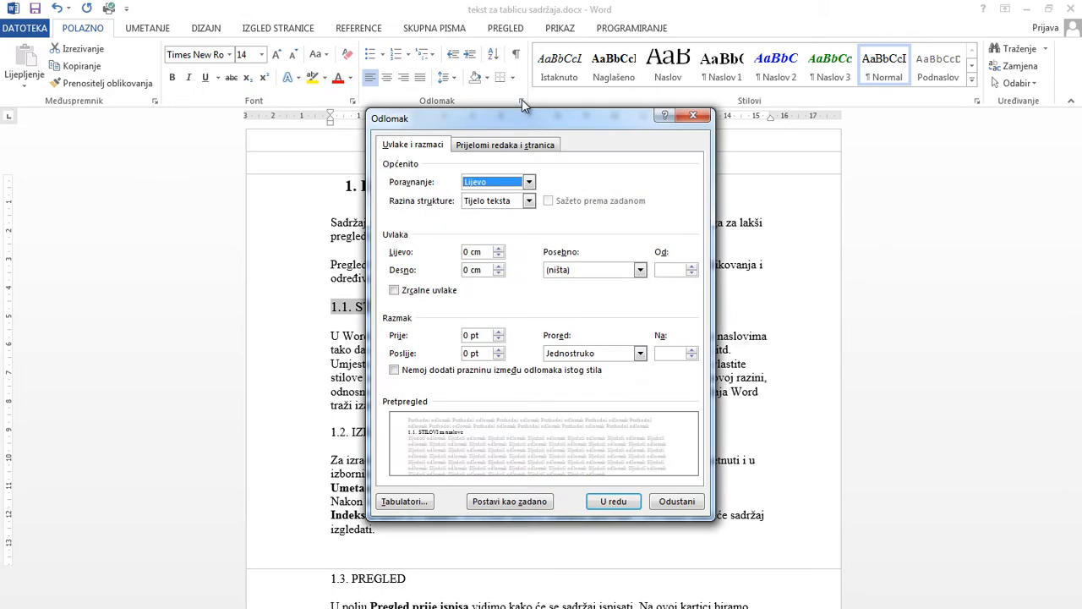
{"action": "left_click", "coordinate": [497, 335]}
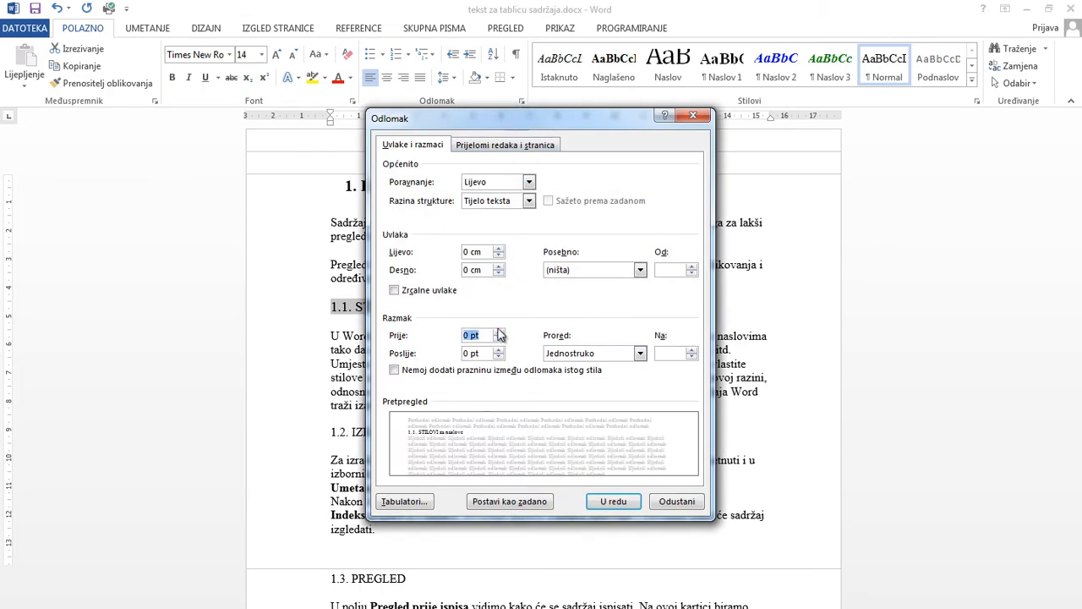
{"action": "left_click", "coordinate": [499, 332]}
{"action": "left_click", "coordinate": [499, 349]}
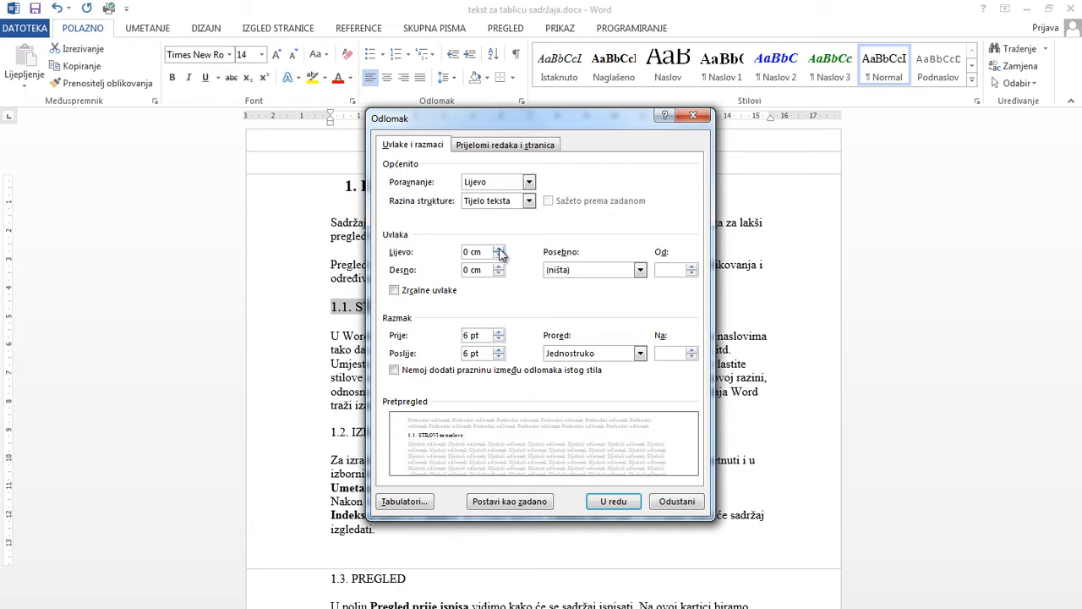
{"action": "left_click", "coordinate": [500, 252]}
{"action": "left_click", "coordinate": [499, 252]}
{"action": "left_click", "coordinate": [500, 252]}
{"action": "left_click", "coordinate": [499, 252]}
{"action": "left_click", "coordinate": [605, 501]}
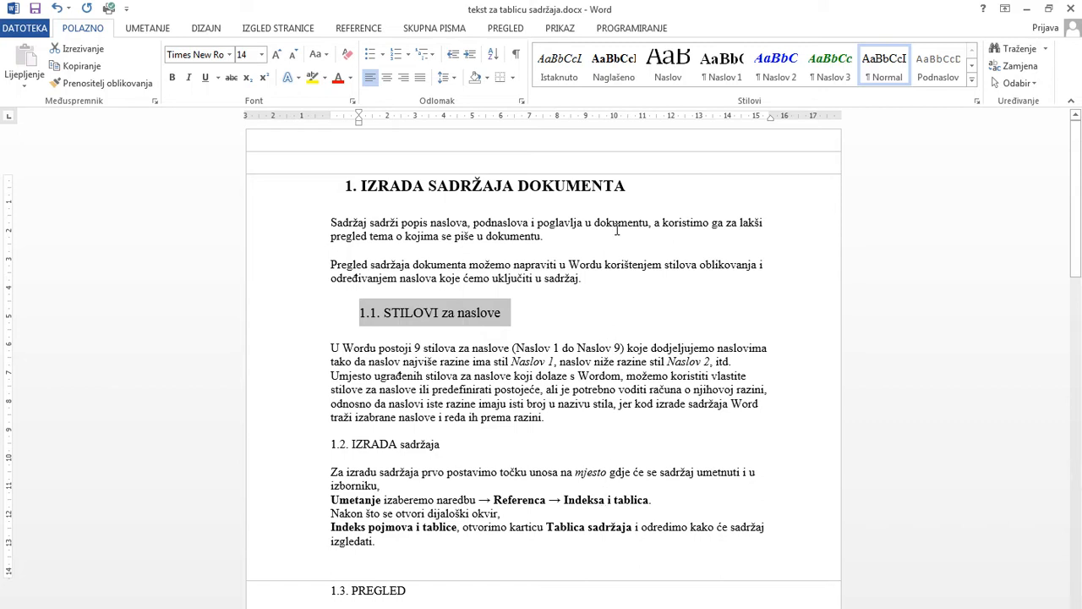
{"action": "right_click", "coordinate": [779, 73]}
{"action": "left_click", "coordinate": [815, 77]}
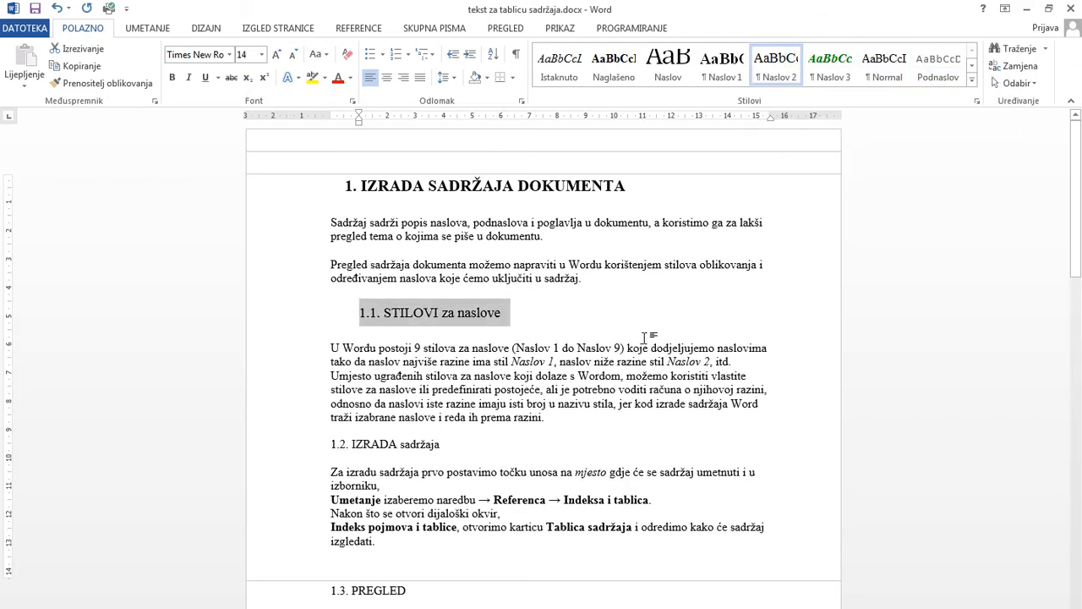
Apply the Naslov 2 style to the headings "1.2. IZRADA sadržaja" and "1.3. PREGLED".
{"action": "left_click", "coordinate": [365, 444]}
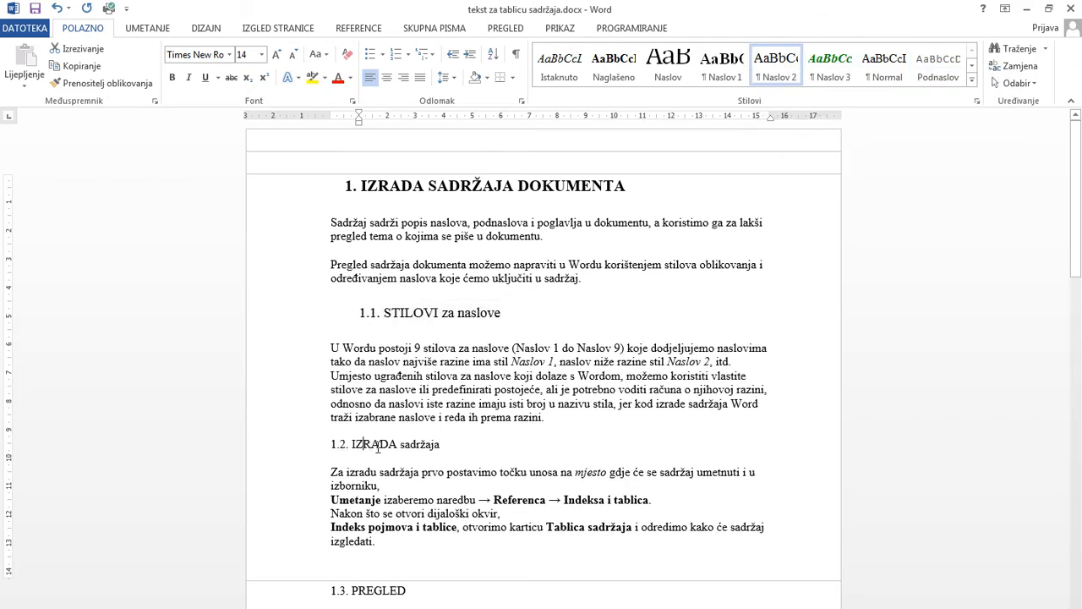
{"action": "left_click", "coordinate": [775, 66]}
{"action": "scroll", "coordinate": [723, 366], "scroll_direction": "down", "scroll_amount": 5}
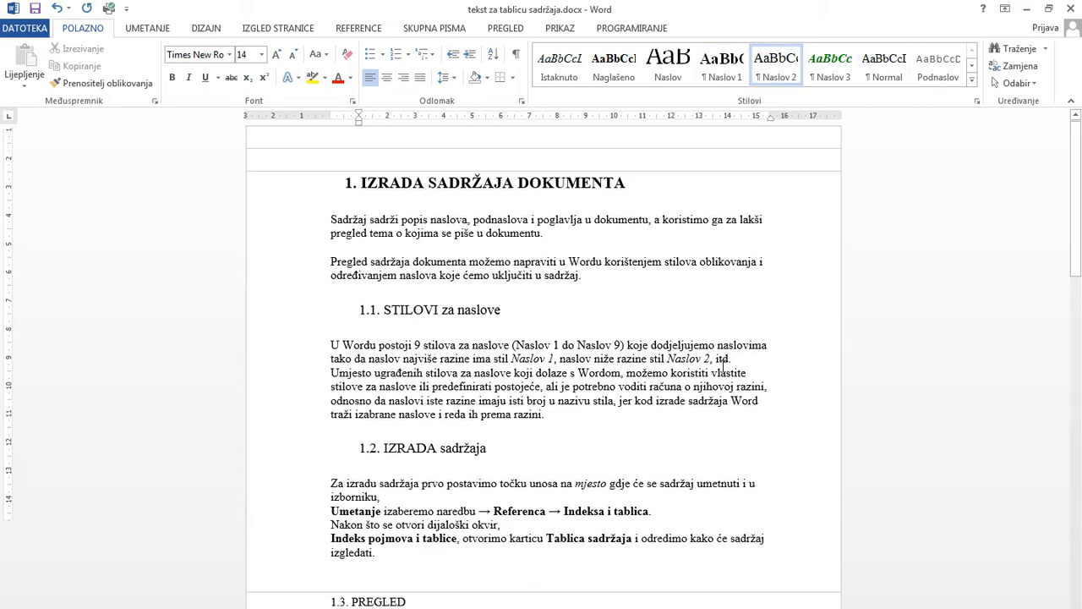
{"action": "left_click", "coordinate": [395, 388]}
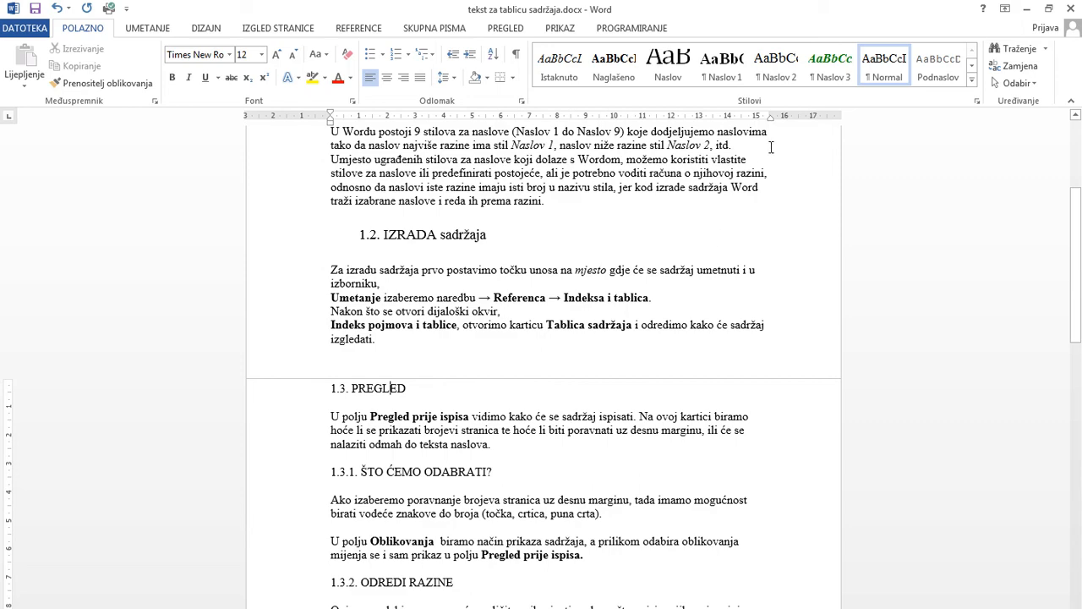
{"action": "left_click", "coordinate": [777, 68]}
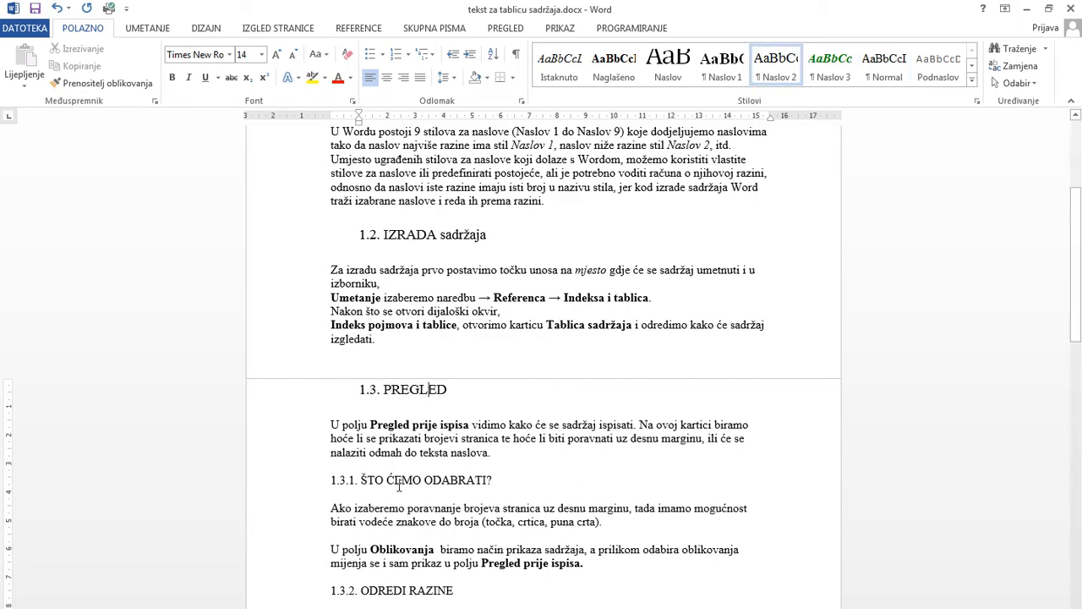
{"action": "scroll", "coordinate": [366, 494], "scroll_direction": "down", "scroll_amount": 4}
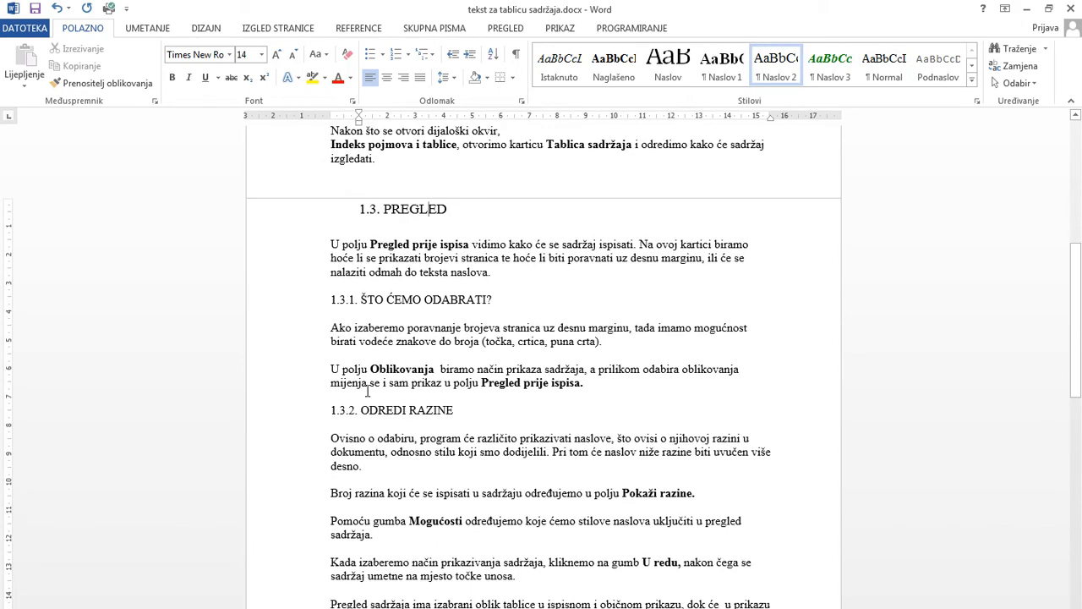
Italicize the heading "1.3.1. ŠTO ĆEMO ODABRATI?" and give it spacing of 6 pt before and after.
{"action": "left_click_drag", "start_coordinate": [332, 298], "coordinate": [506, 302]}
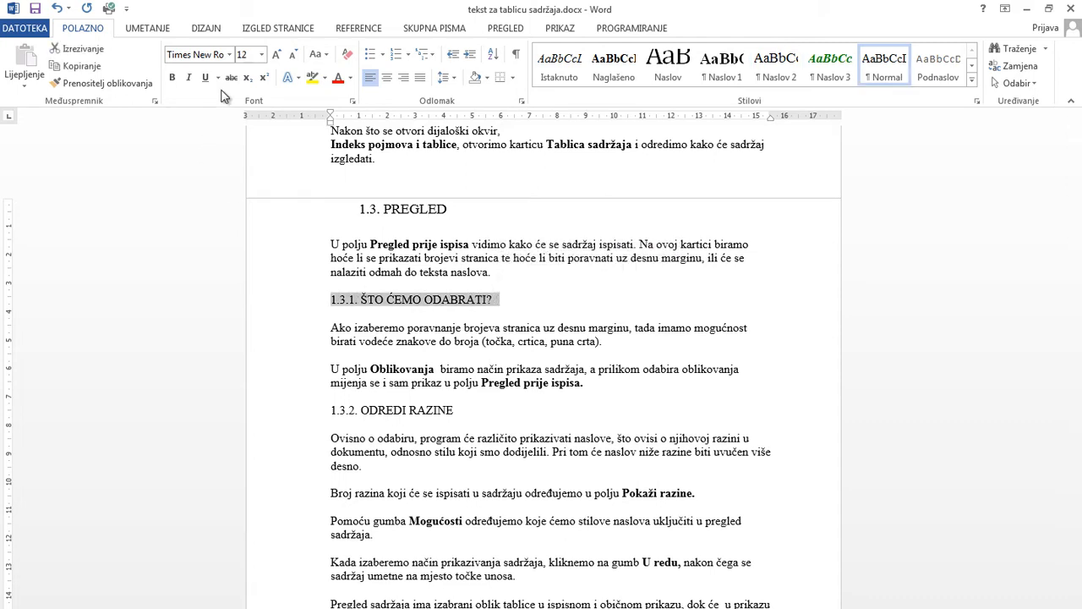
{"action": "left_click", "coordinate": [190, 78]}
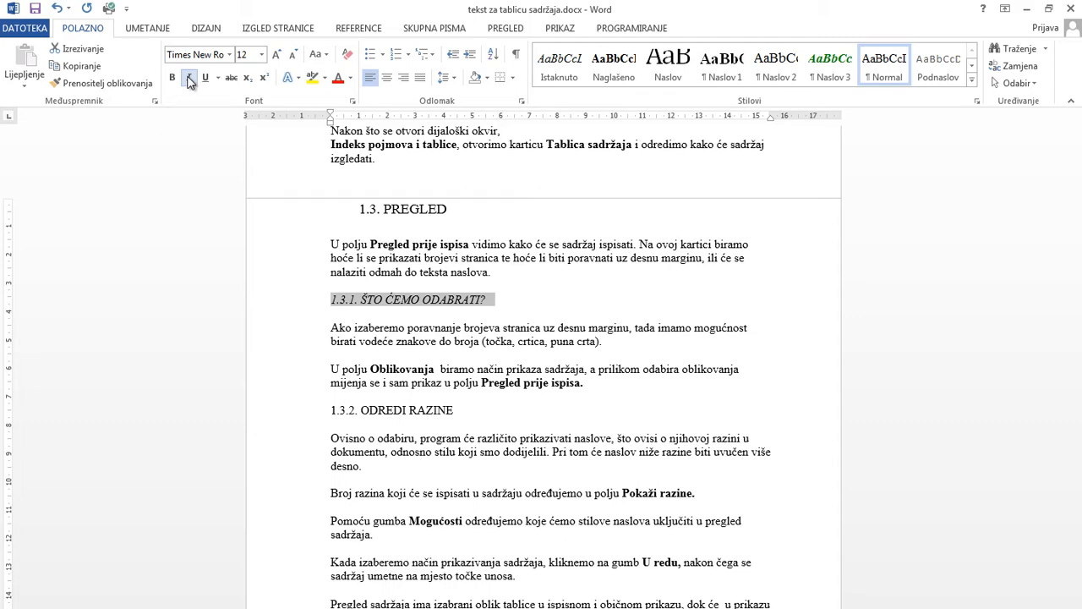
{"action": "left_click", "coordinate": [522, 102]}
{"action": "left_click", "coordinate": [498, 332]}
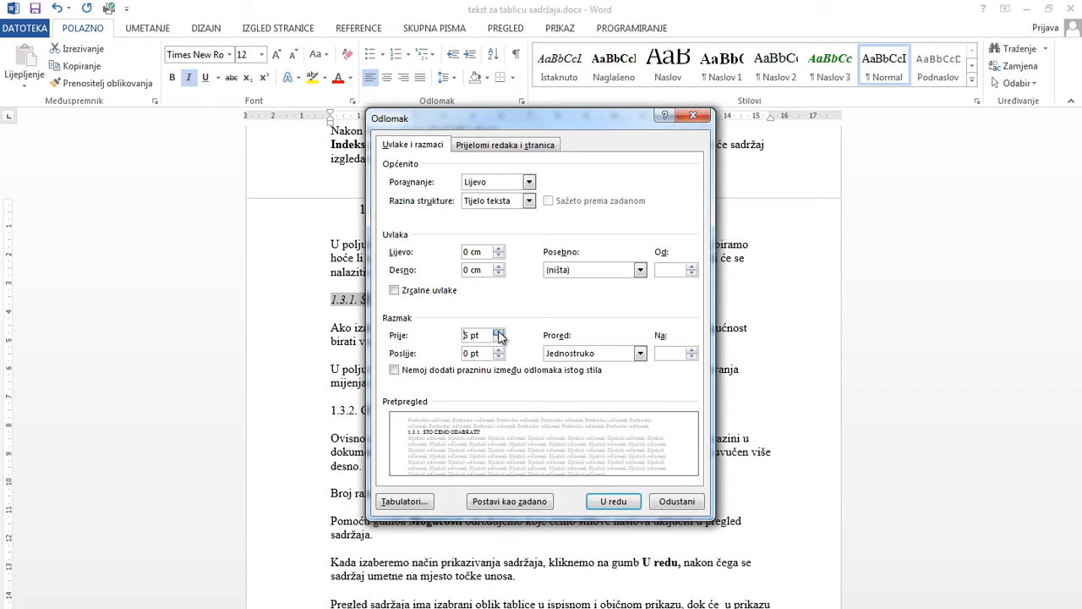
{"action": "left_click", "coordinate": [498, 349]}
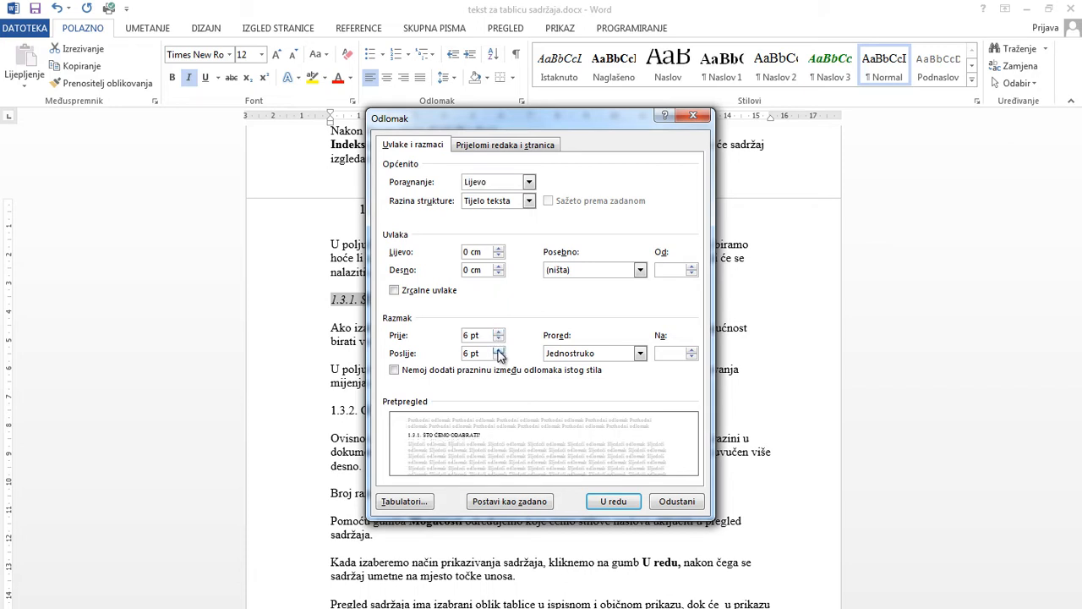
Set the left indent of heading 1.3.1 to 1.5 cm and update the Naslov 3 style to match it.
{"action": "left_click", "coordinate": [498, 251]}
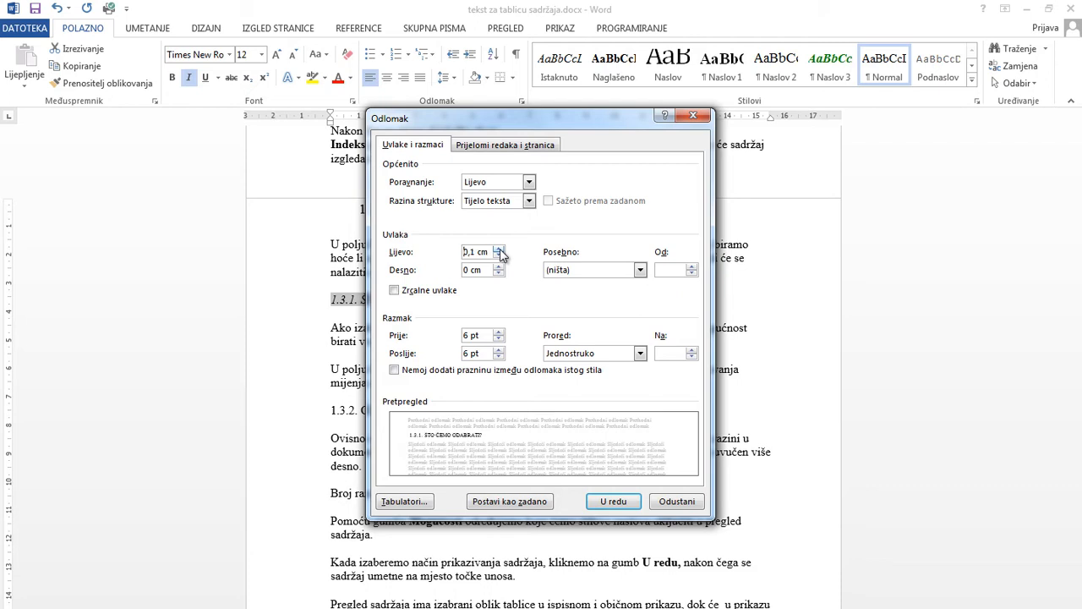
{"action": "left_click", "coordinate": [497, 251]}
{"action": "left_click", "coordinate": [498, 251]}
{"action": "left_click", "coordinate": [497, 251]}
{"action": "left_click", "coordinate": [498, 251]}
{"action": "left_click", "coordinate": [498, 251]}
{"action": "left_click", "coordinate": [497, 251]}
{"action": "left_click", "coordinate": [498, 251]}
{"action": "left_click", "coordinate": [498, 251]}
{"action": "left_click", "coordinate": [498, 251]}
{"action": "left_click", "coordinate": [498, 251]}
{"action": "left_click", "coordinate": [498, 251]}
{"action": "left_click", "coordinate": [498, 251]}
{"action": "left_click", "coordinate": [498, 252]}
{"action": "left_click", "coordinate": [498, 251]}
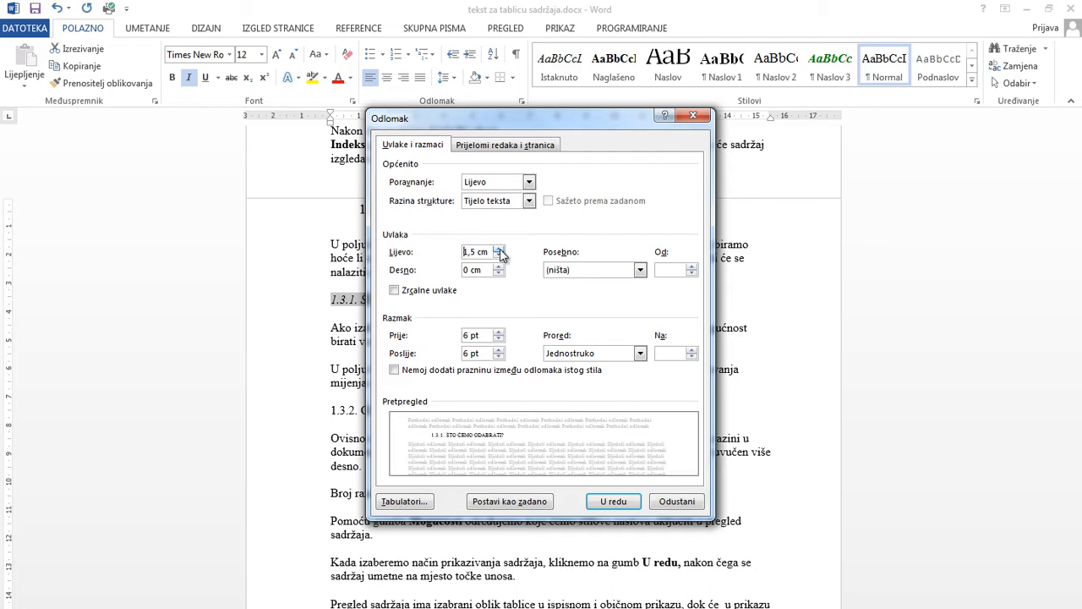
{"action": "left_click", "coordinate": [613, 500]}
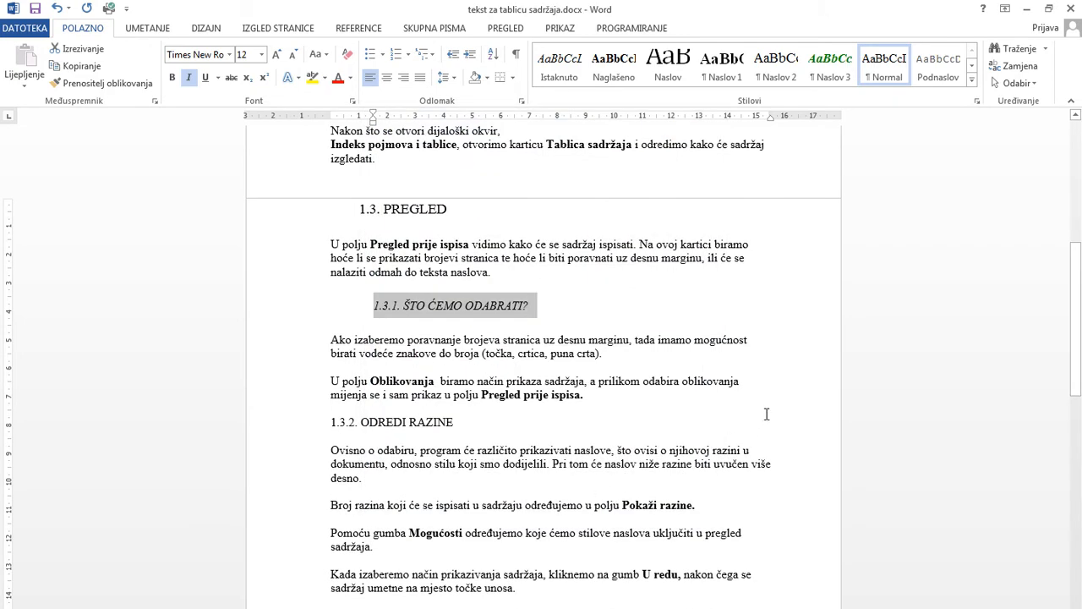
{"action": "right_click", "coordinate": [833, 71]}
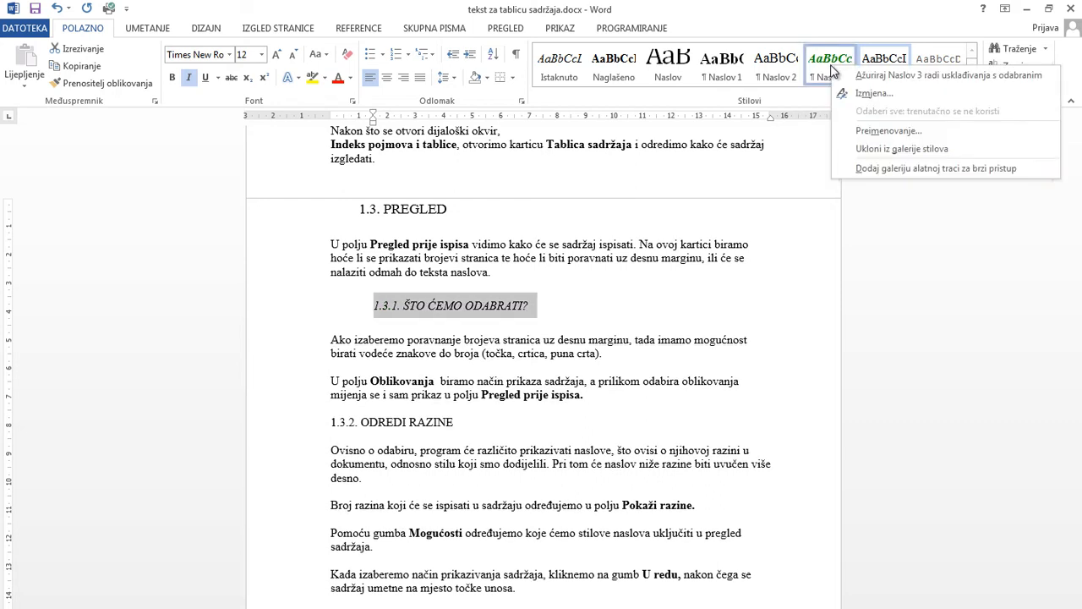
{"action": "left_click", "coordinate": [885, 77]}
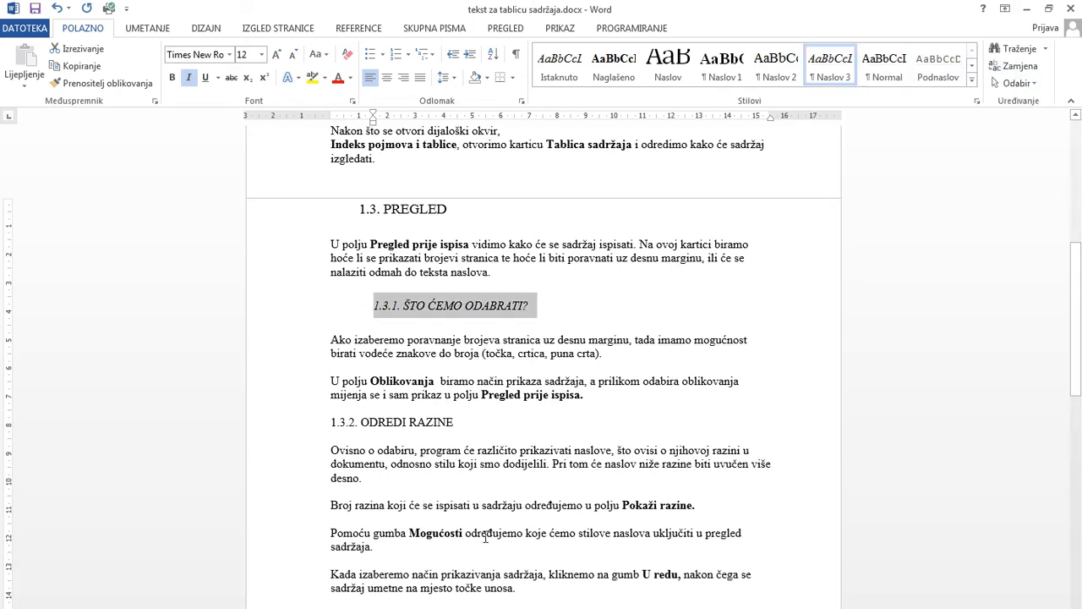
Apply the Naslov 3 style to the heading "1.3.2. ODREDI RAZINE".
{"action": "left_click", "coordinate": [385, 421]}
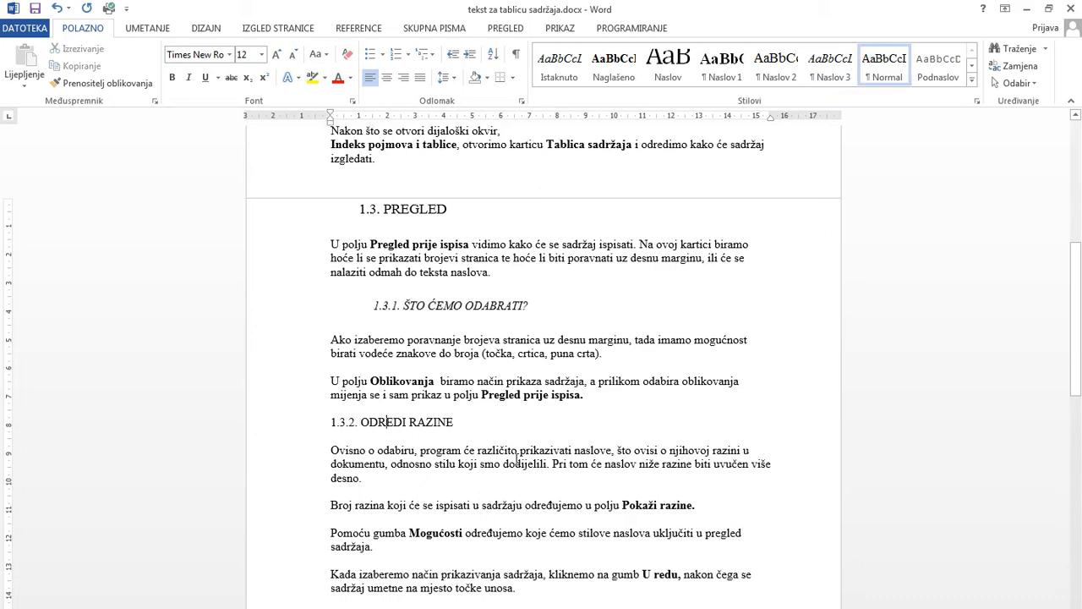
{"action": "left_click", "coordinate": [829, 65]}
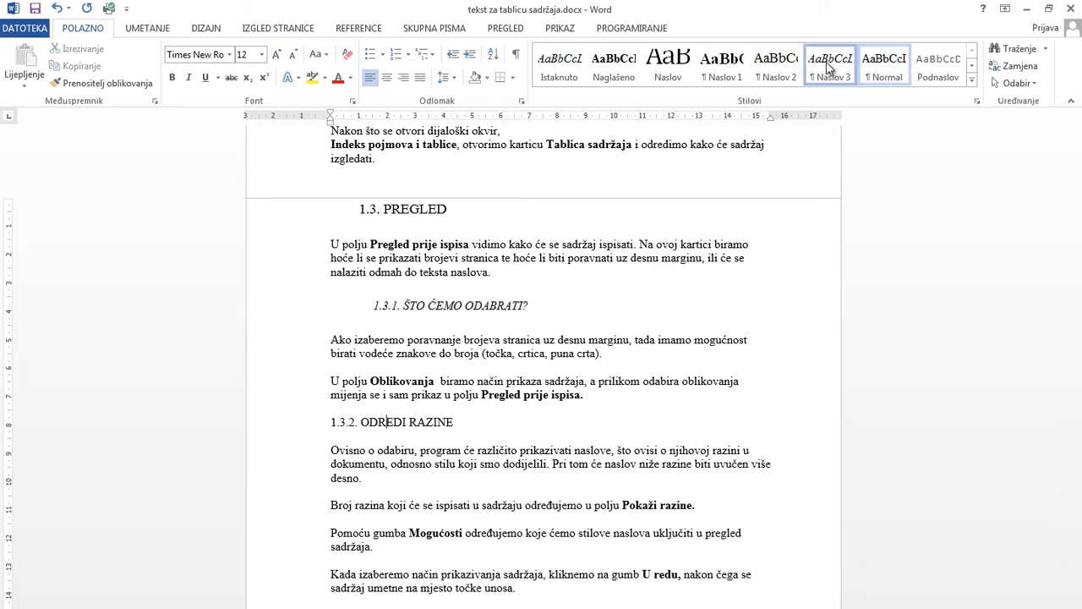
{"action": "scroll", "coordinate": [645, 451], "scroll_direction": "down", "scroll_amount": 8}
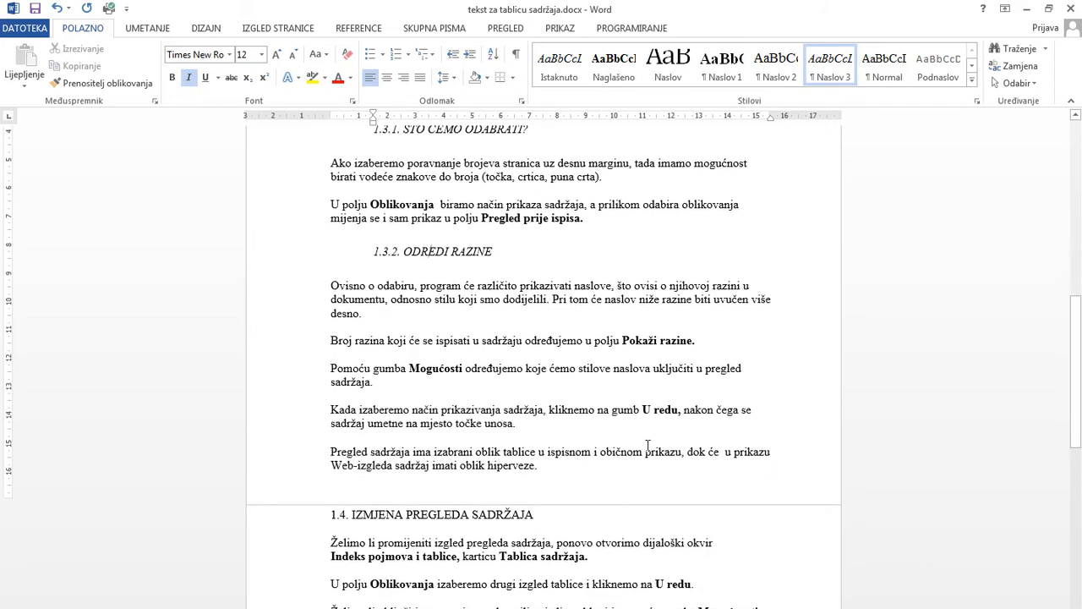
Apply the Naslov 2 style to the headings "1.4. IZMJENA PREGLEDA SADRŽAJA" and "1.5. BRISANJE PREGLEDA SADRŽAJA".
{"action": "left_click", "coordinate": [381, 365]}
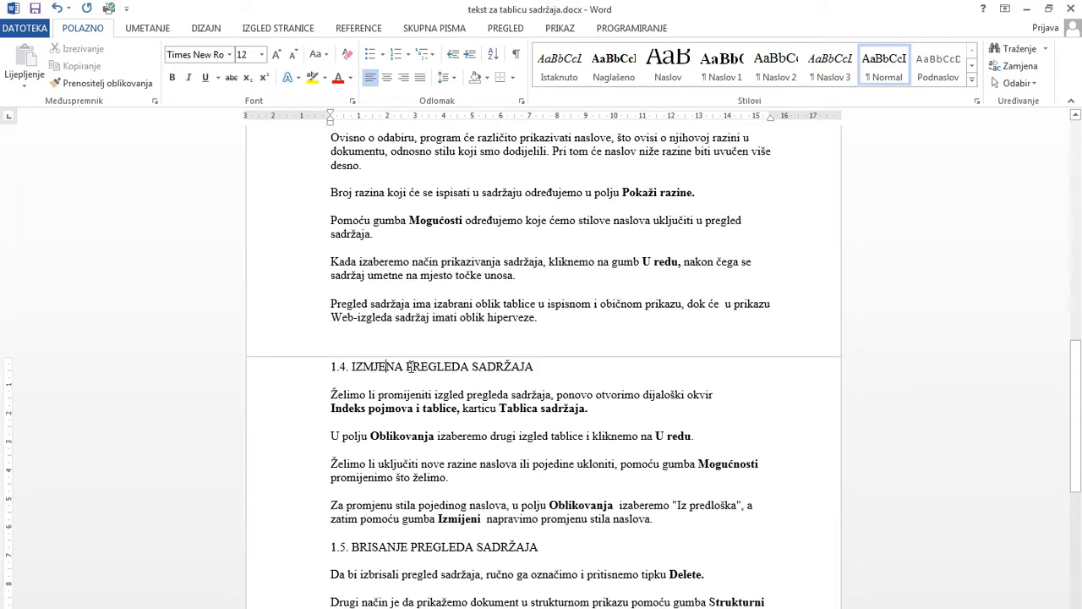
{"action": "left_click", "coordinate": [776, 66]}
{"action": "scroll", "coordinate": [681, 502], "scroll_direction": "down", "scroll_amount": 4}
{"action": "scroll", "coordinate": [682, 501], "scroll_direction": "down", "scroll_amount": 1}
{"action": "left_click", "coordinate": [458, 375]}
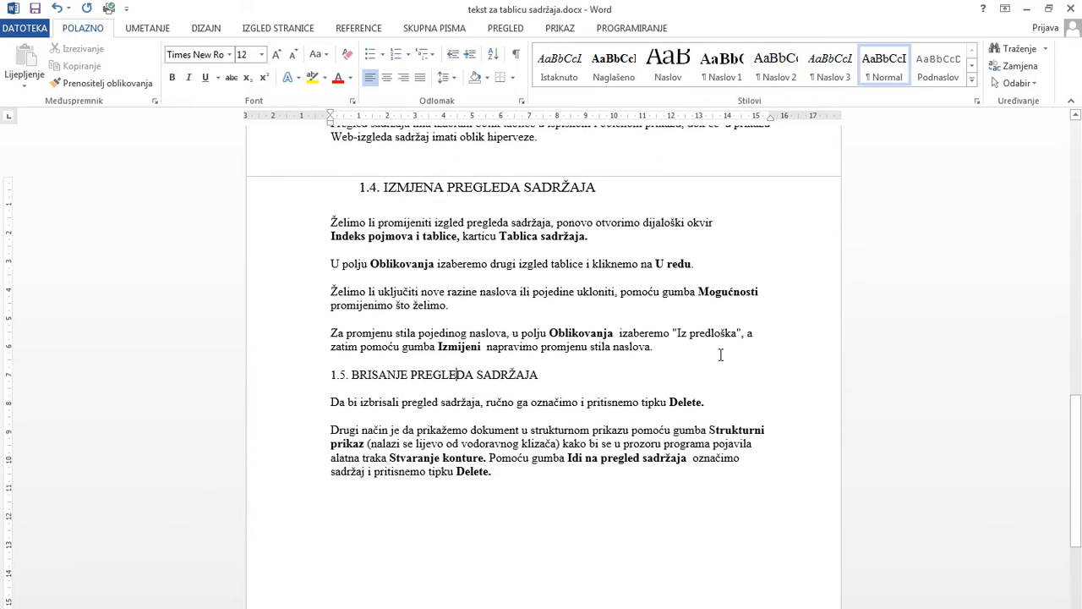
{"action": "left_click", "coordinate": [776, 66]}
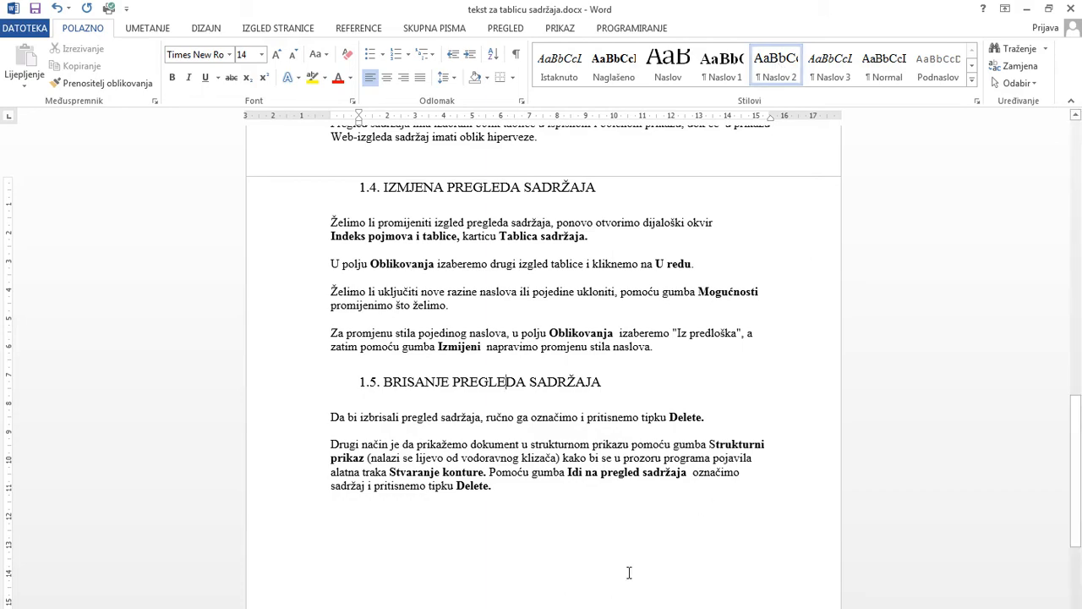
Set the line spacing of the first body paragraph to 1.5 and update the Normal style to match it.
{"action": "scroll", "coordinate": [629, 572], "scroll_direction": "up", "scroll_amount": 15}
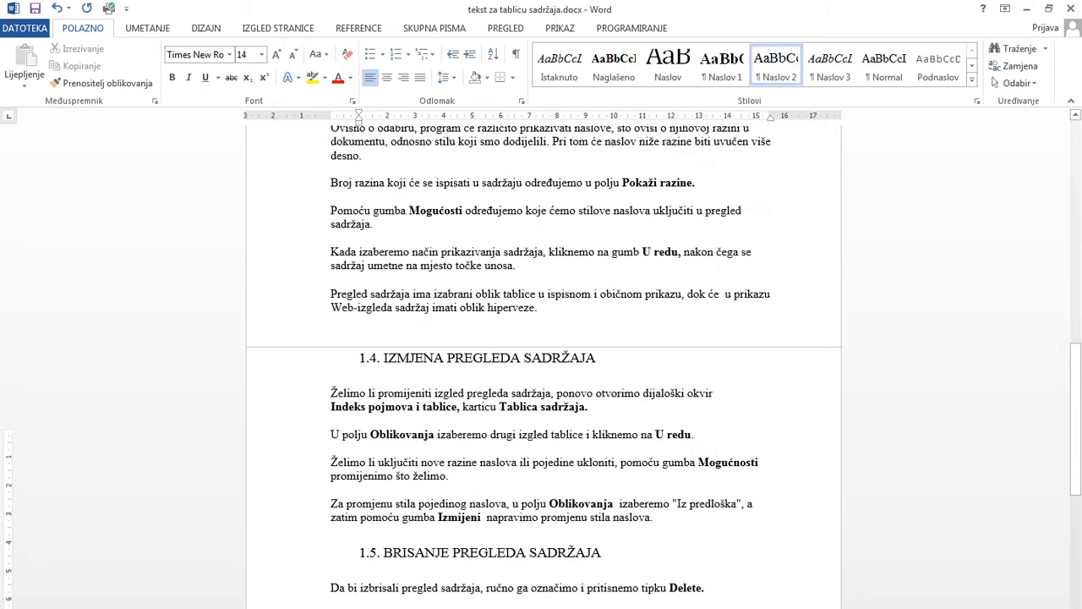
{"action": "scroll", "coordinate": [543, 364], "scroll_direction": "up", "scroll_amount": 7}
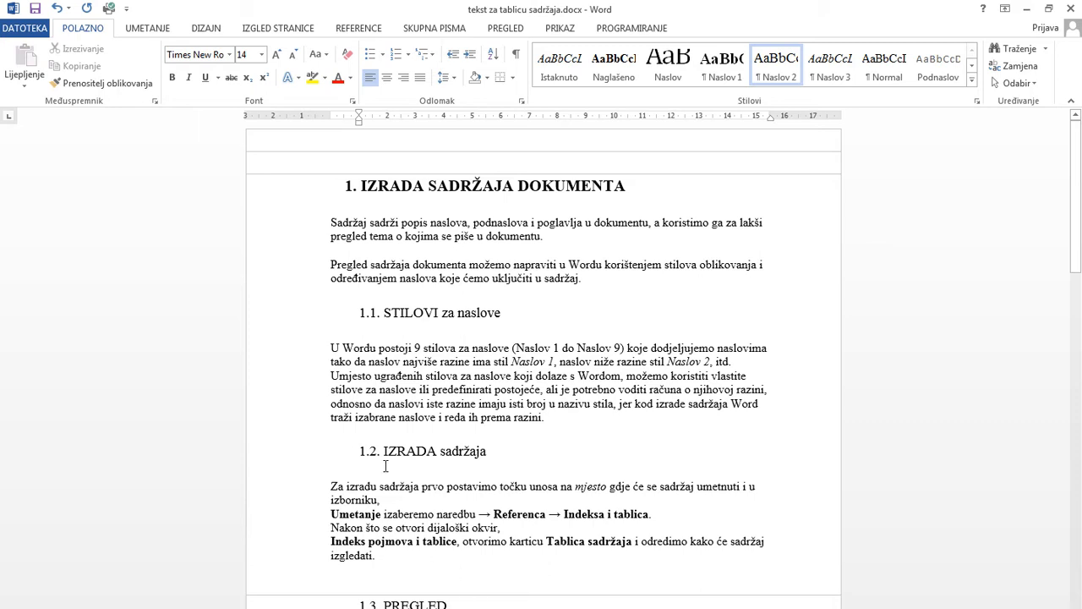
{"action": "left_click", "coordinate": [353, 226]}
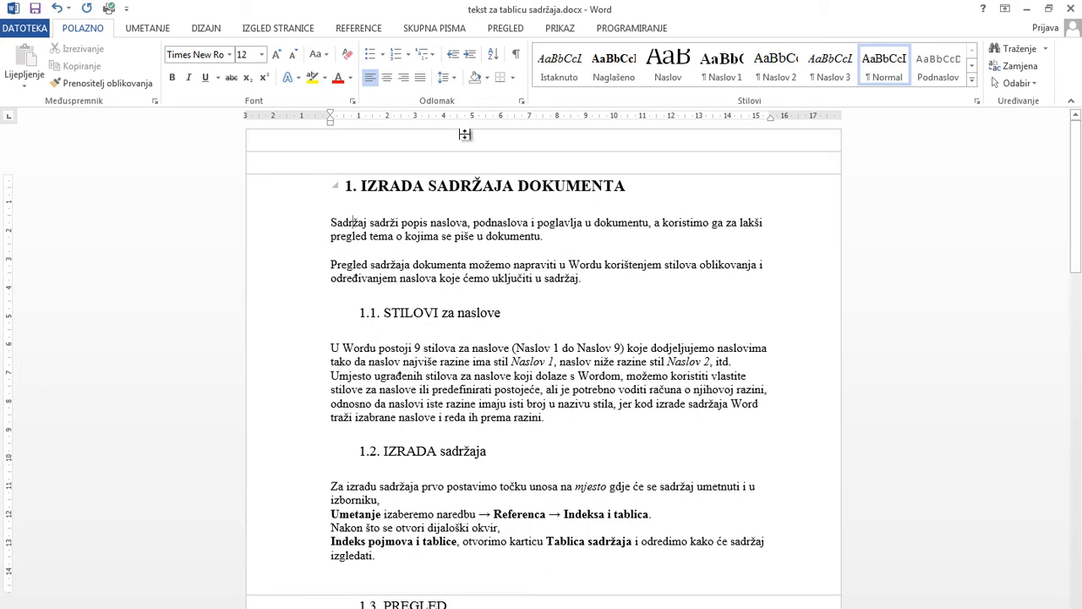
{"action": "left_click", "coordinate": [454, 78]}
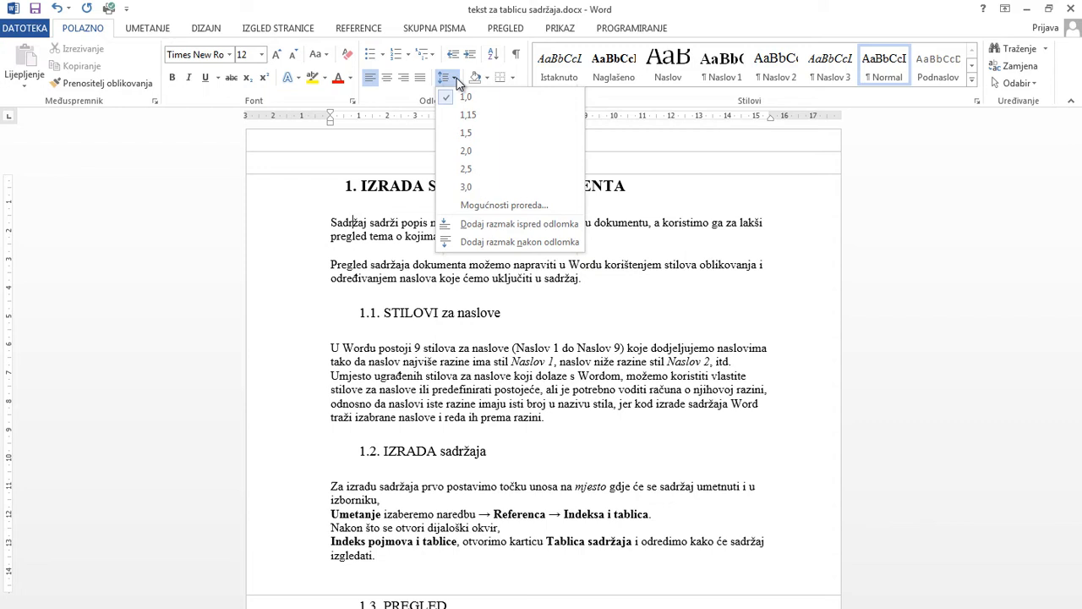
{"action": "left_click", "coordinate": [456, 131]}
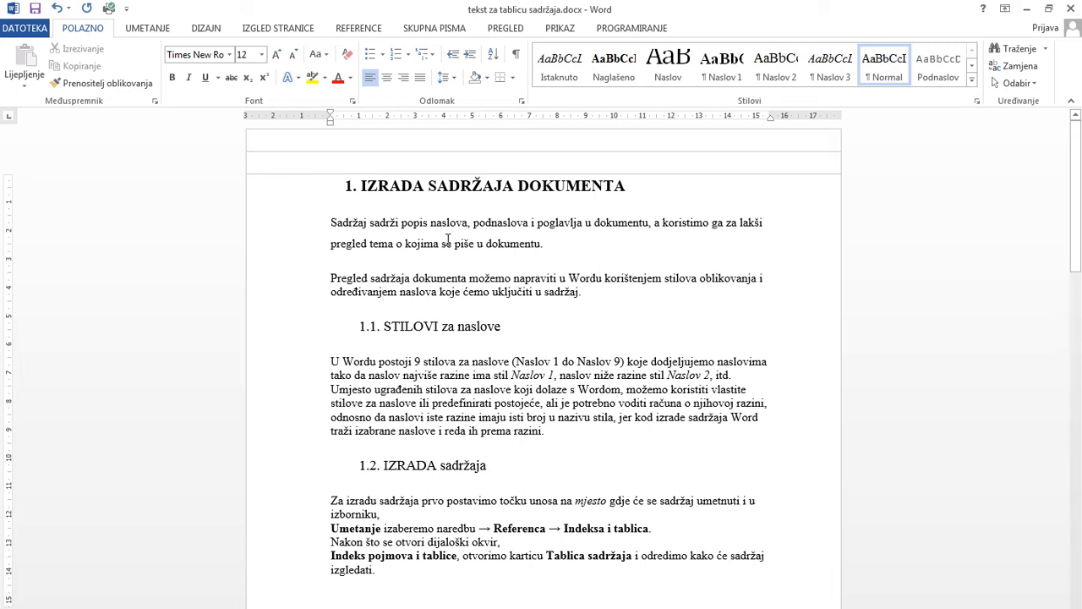
{"action": "right_click", "coordinate": [881, 67]}
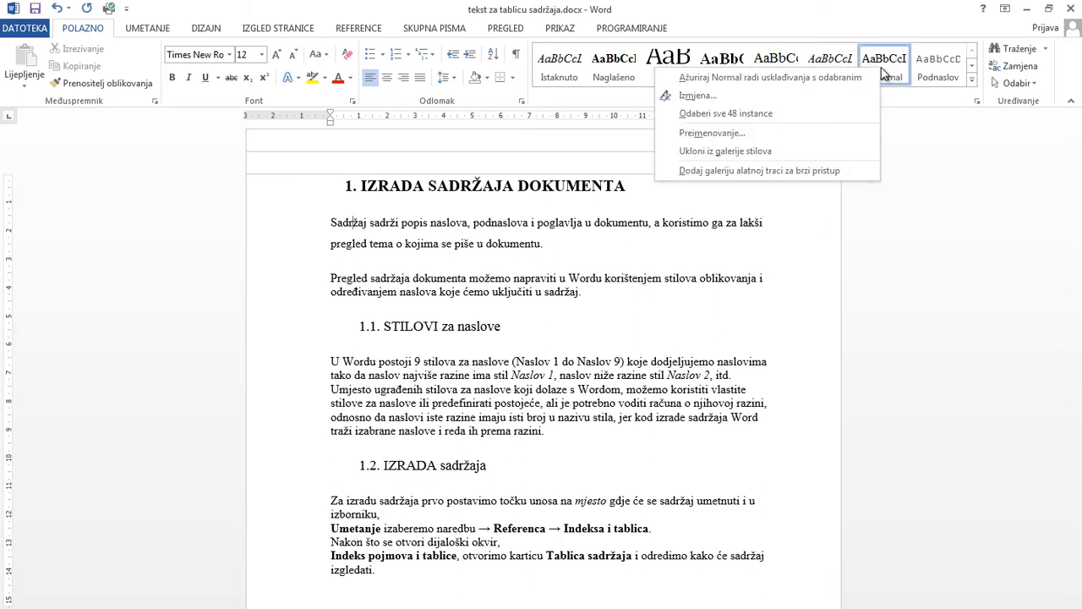
{"action": "left_click", "coordinate": [745, 79]}
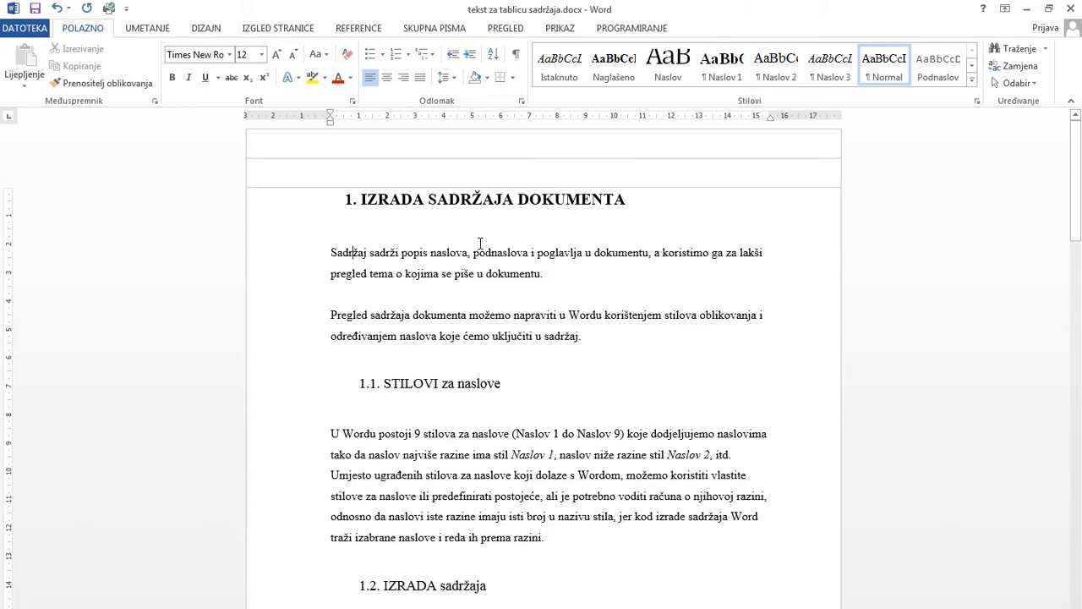
Delete the surplus blank page and the empty line before the heading "1.4. IZMJENA PREGLEDA SADRŽAJA".
{"action": "scroll", "coordinate": [479, 314], "scroll_direction": "down", "scroll_amount": 5}
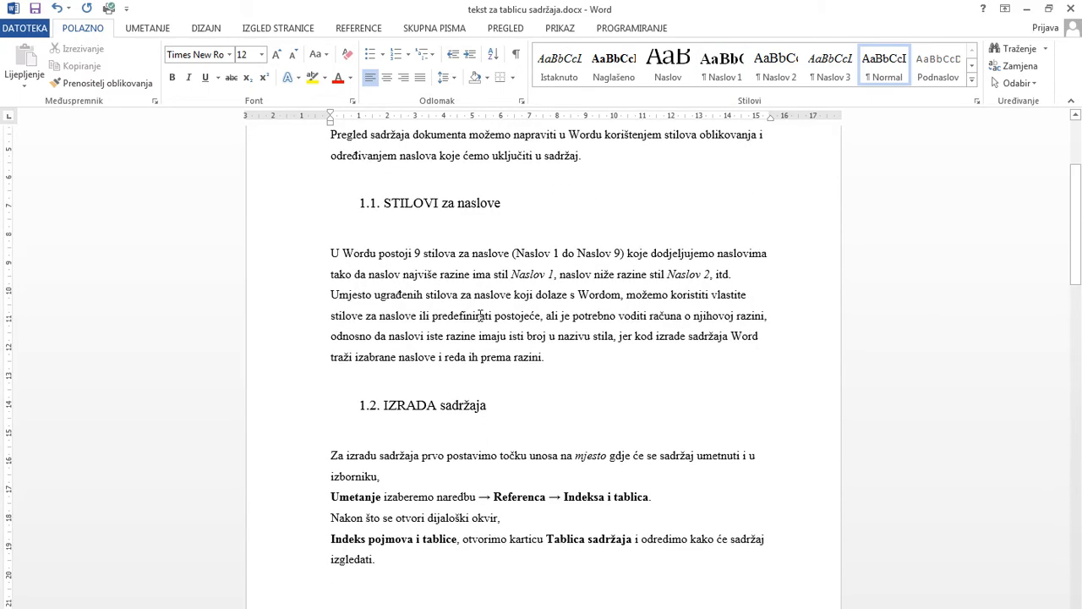
{"action": "scroll", "coordinate": [479, 334], "scroll_direction": "down", "scroll_amount": 15}
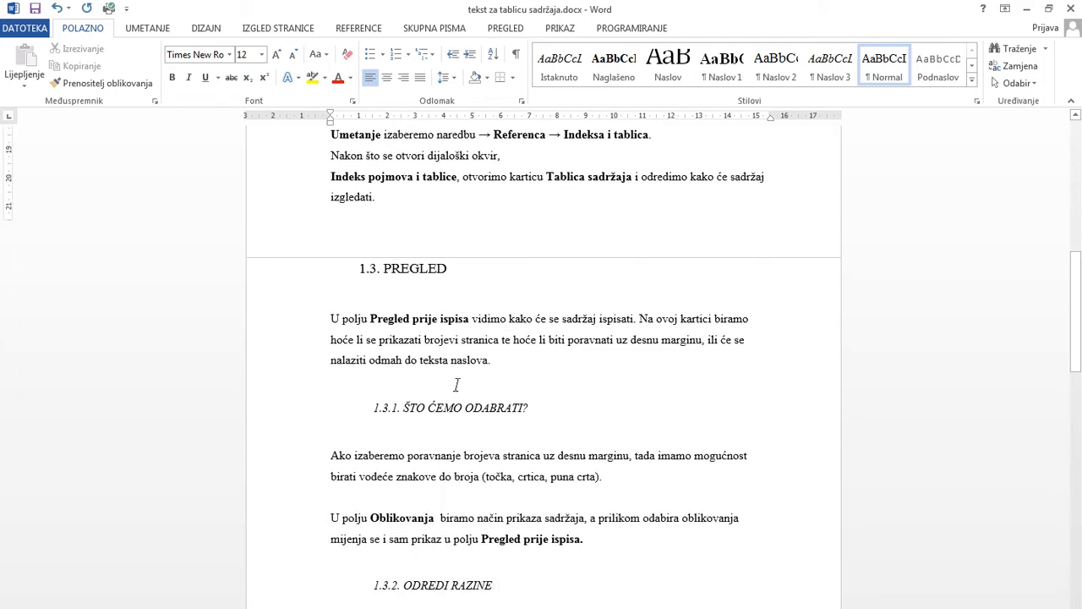
{"action": "scroll", "coordinate": [472, 381], "scroll_direction": "down", "scroll_amount": 10}
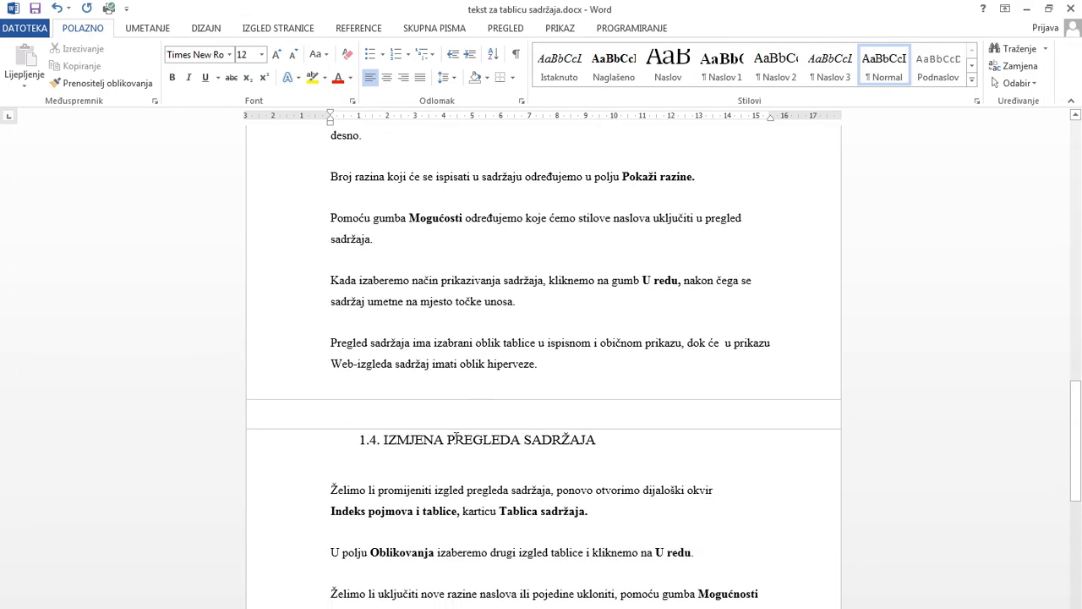
{"action": "left_click", "coordinate": [464, 409]}
{"action": "key", "text": "Delete"}
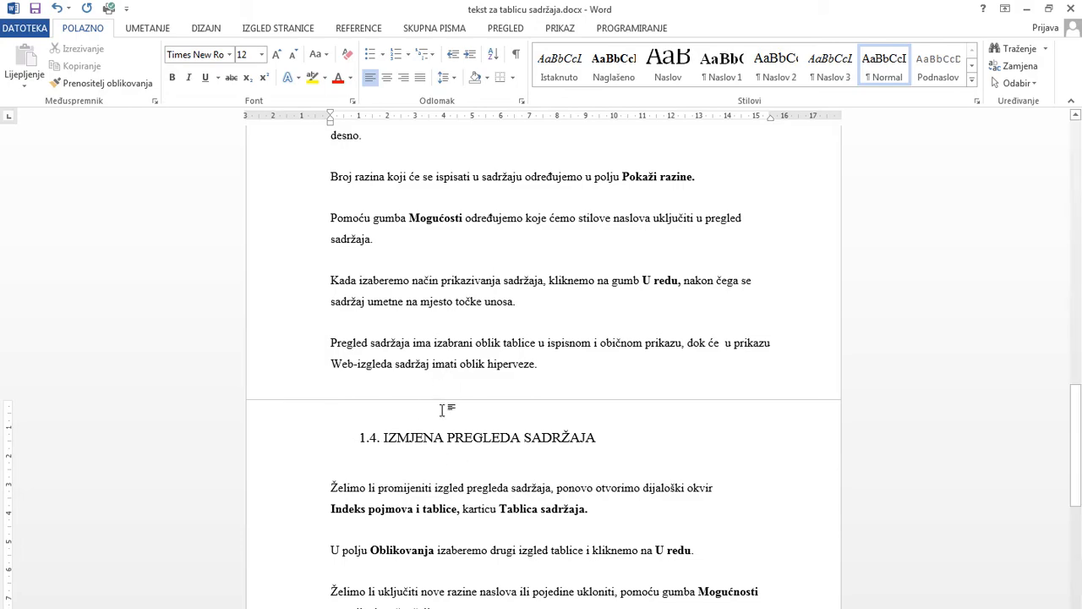
{"action": "key", "text": "Delete"}
{"action": "scroll", "coordinate": [446, 457], "scroll_direction": "down", "scroll_amount": 8}
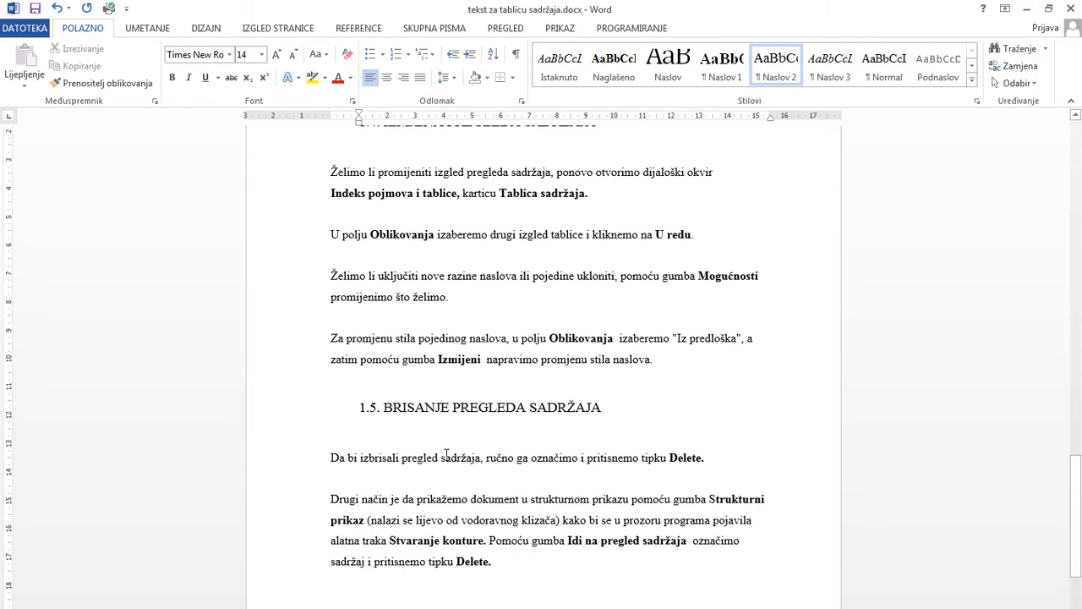
{"action": "scroll", "coordinate": [446, 456], "scroll_direction": "down", "scroll_amount": 4}
Place the insertion point on the blank page before the heading "1. IZRADA SADRŽAJA DOKUMENTA" and bring up the reference commands.
{"action": "scroll", "coordinate": [444, 451], "scroll_direction": "up", "scroll_amount": 15}
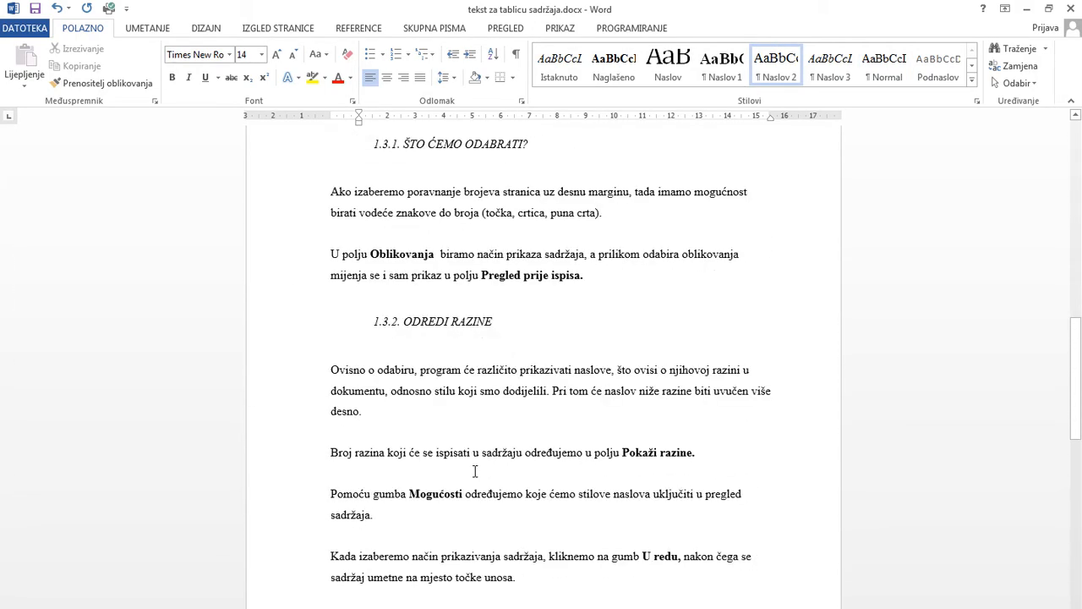
{"action": "scroll", "coordinate": [475, 471], "scroll_direction": "up", "scroll_amount": 20}
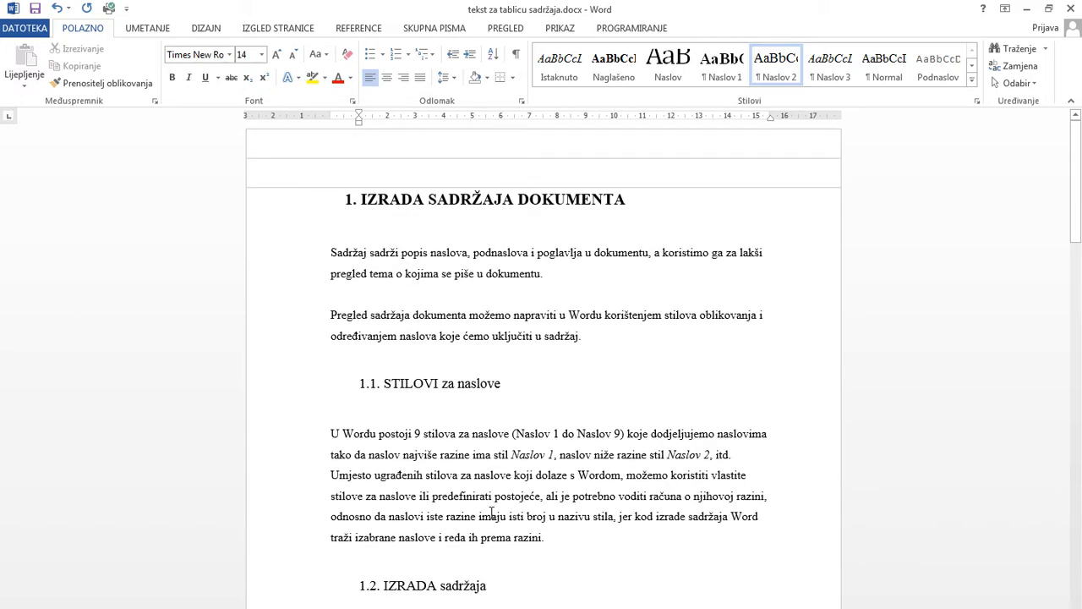
{"action": "left_click", "coordinate": [350, 168]}
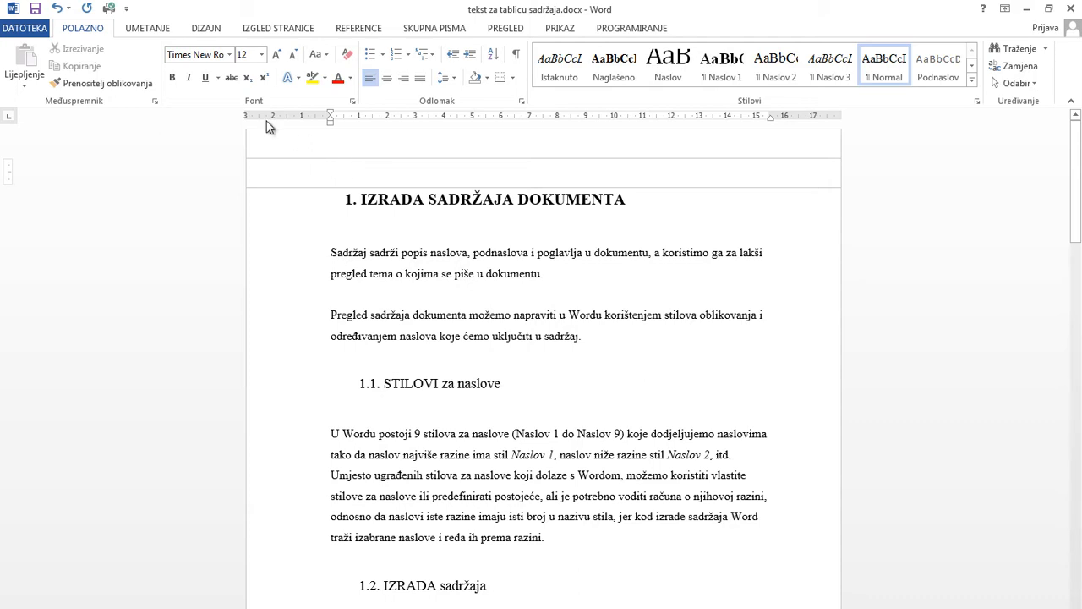
{"action": "left_click", "coordinate": [355, 31]}
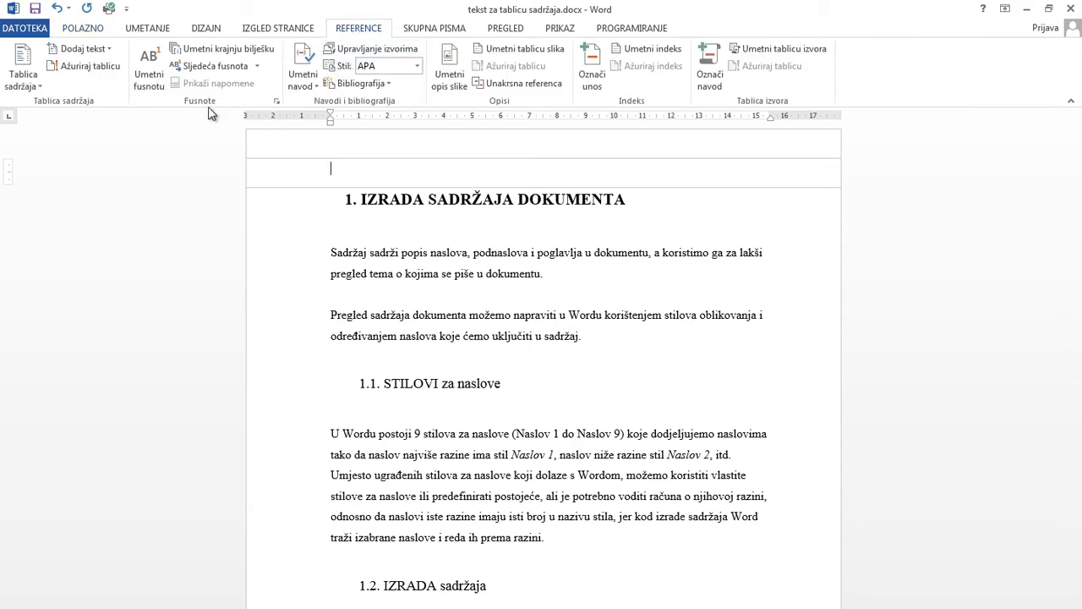
Try the built-in Automatska tablica 1 table of contents on the blank page and undo its insertion.
{"action": "left_click", "coordinate": [37, 85]}
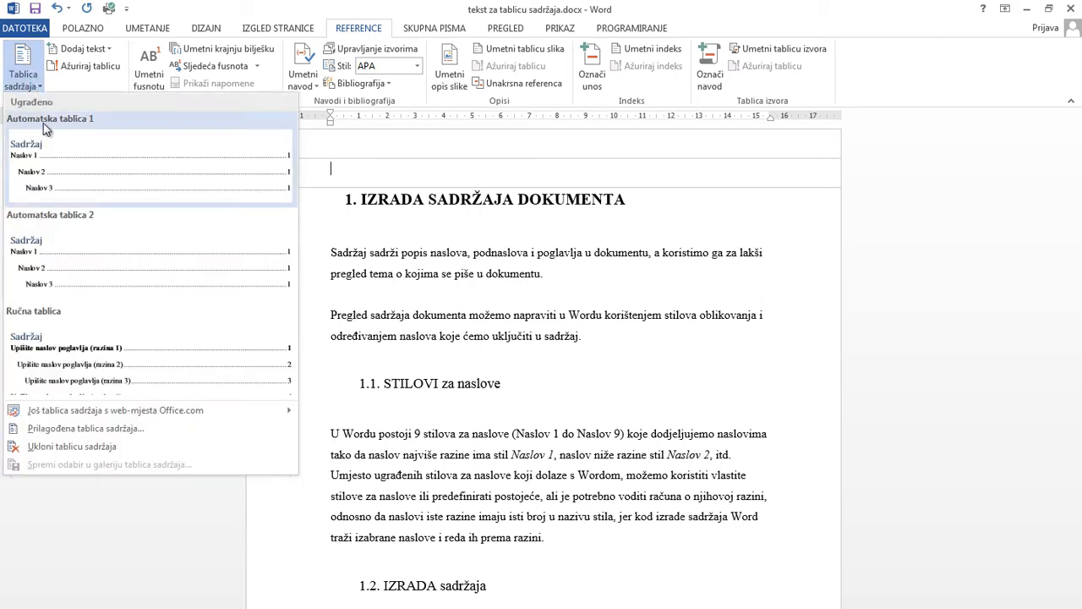
{"action": "left_click", "coordinate": [42, 168]}
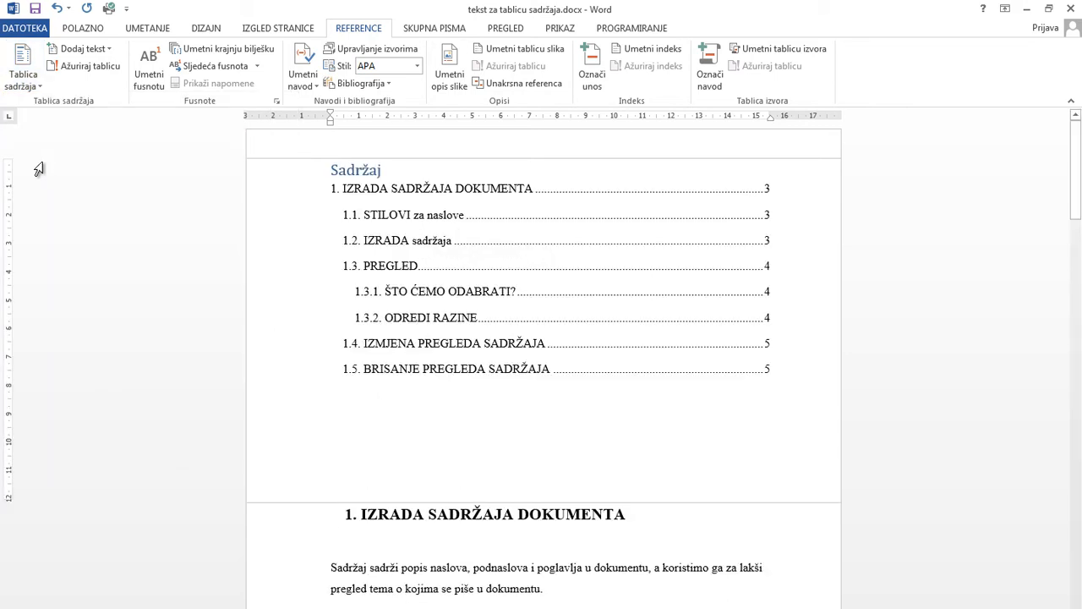
{"action": "left_click", "coordinate": [56, 9]}
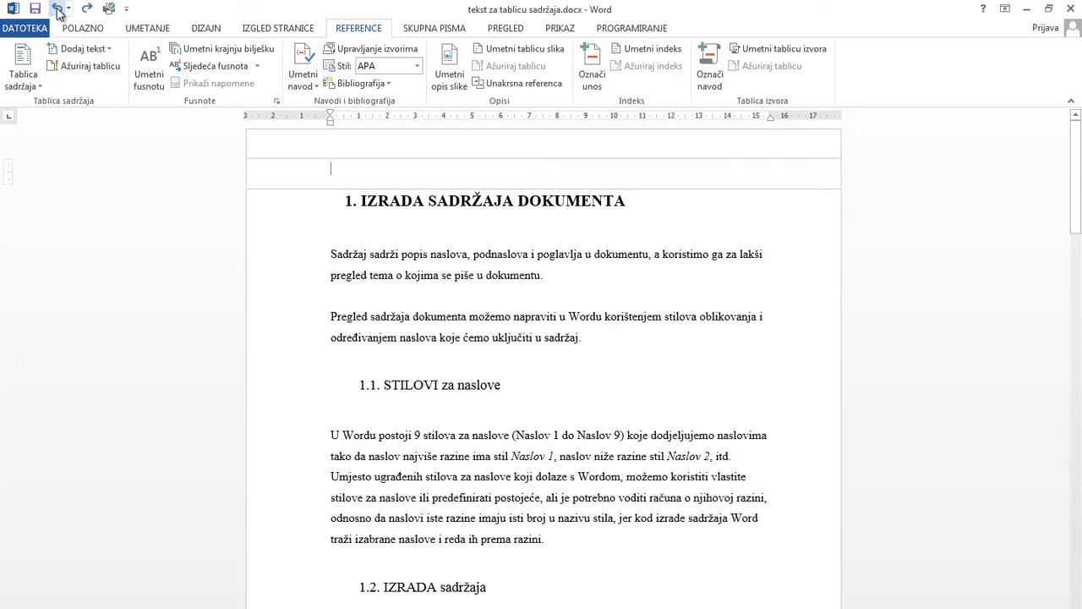
Start a custom table of contents on the blank page, keeping the dotted leader line and the Iz predloška format.
{"action": "left_click", "coordinate": [39, 87]}
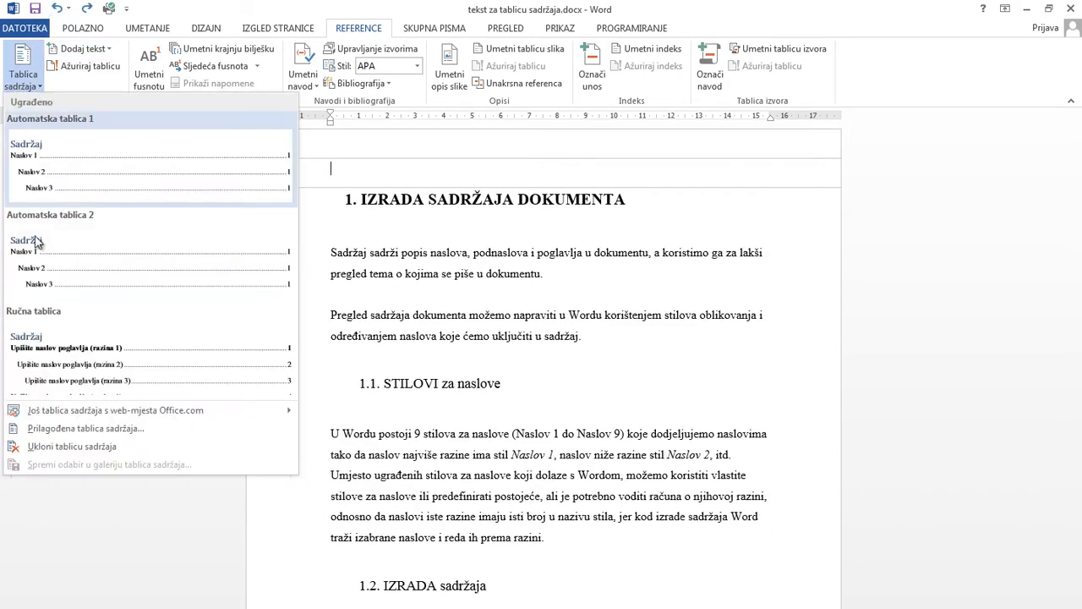
{"action": "left_click", "coordinate": [78, 435]}
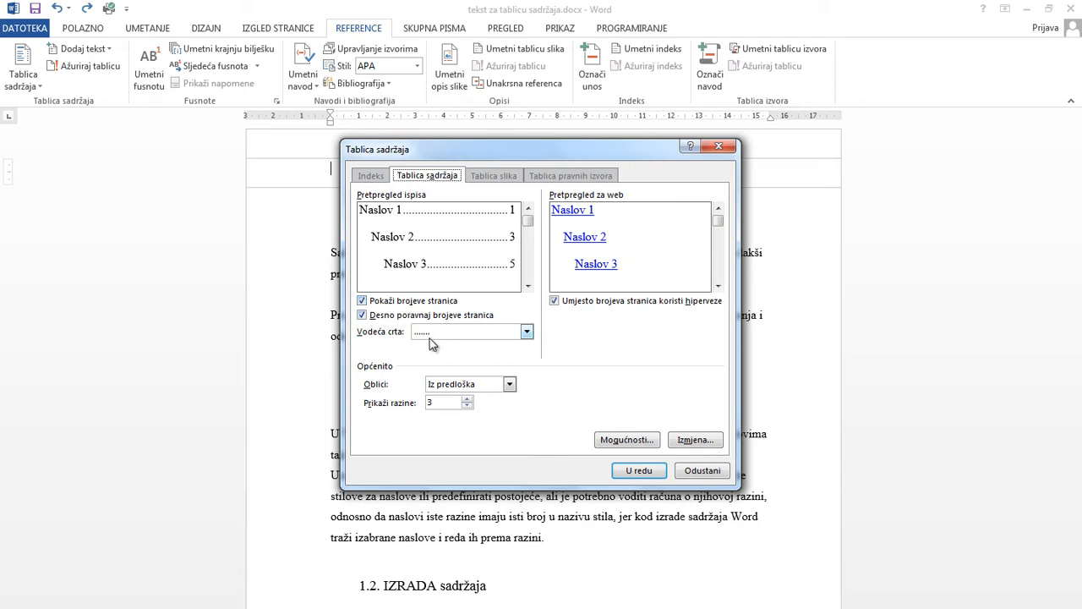
{"action": "left_click", "coordinate": [526, 331]}
{"action": "left_click", "coordinate": [526, 331]}
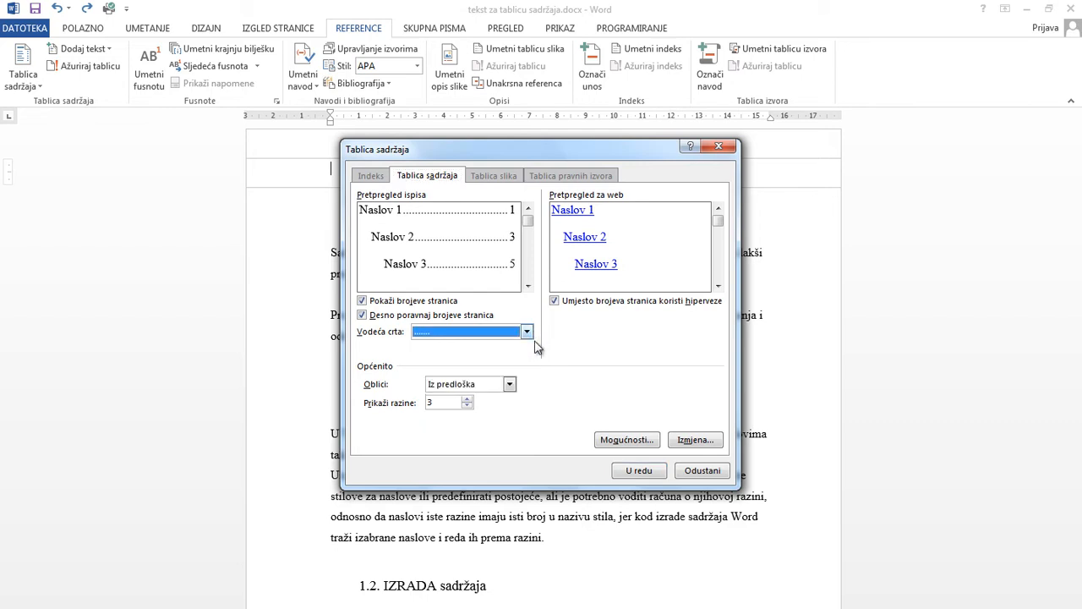
{"action": "left_click", "coordinate": [509, 385]}
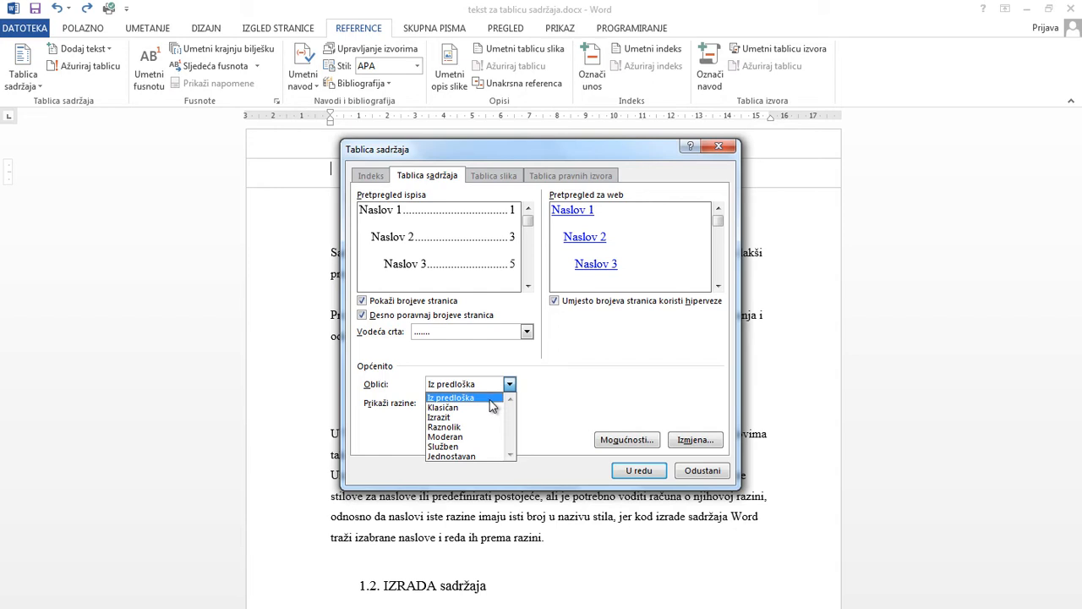
{"action": "left_click", "coordinate": [554, 389]}
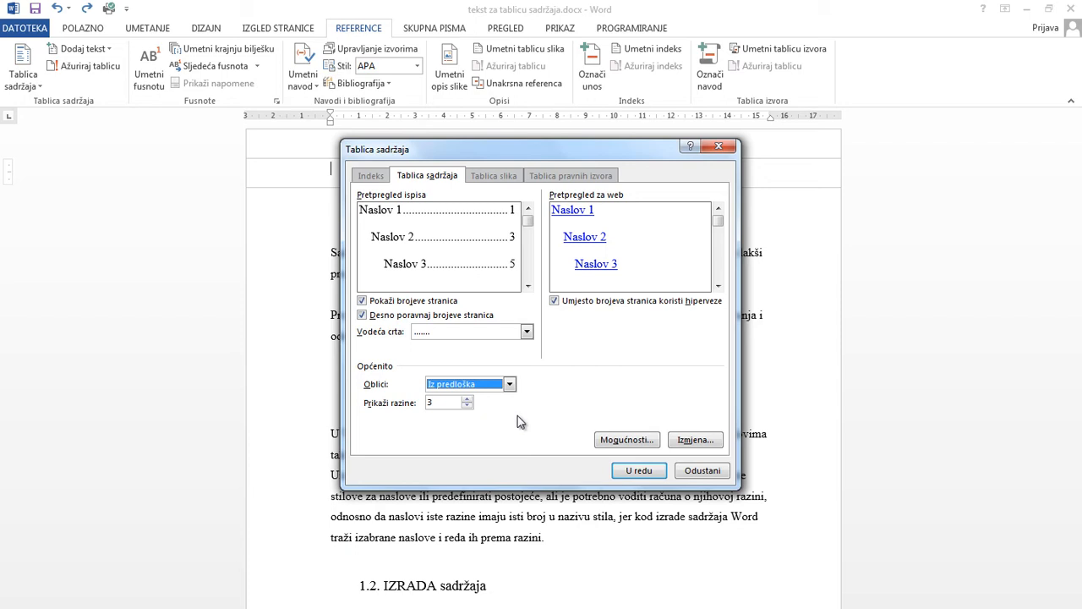
Modify the Sadržaj 1 contents style to use a font size of 14.
{"action": "left_click", "coordinate": [692, 440]}
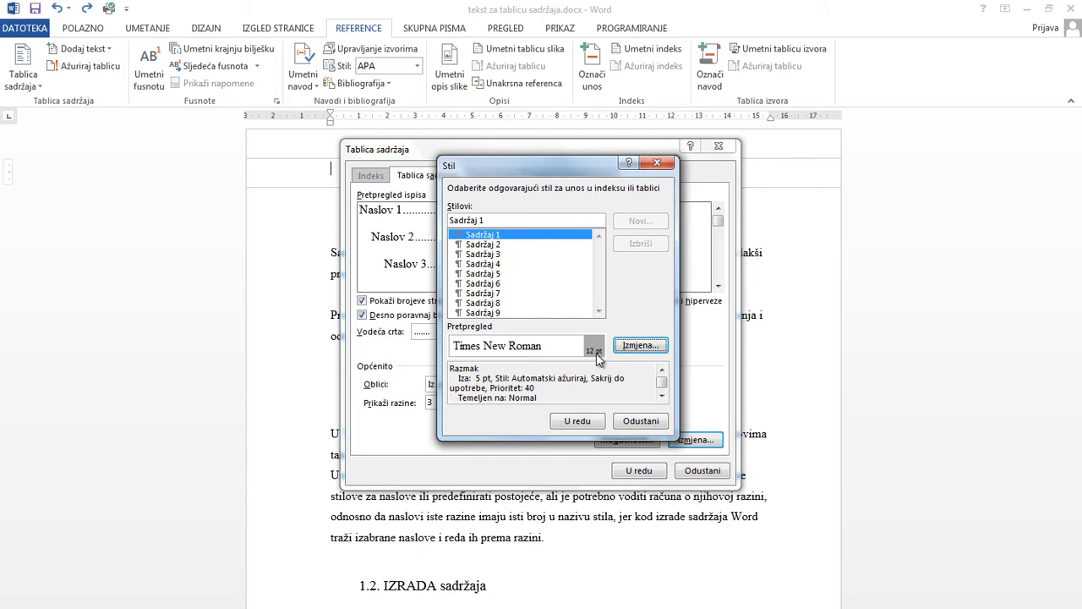
{"action": "left_click", "coordinate": [626, 347]}
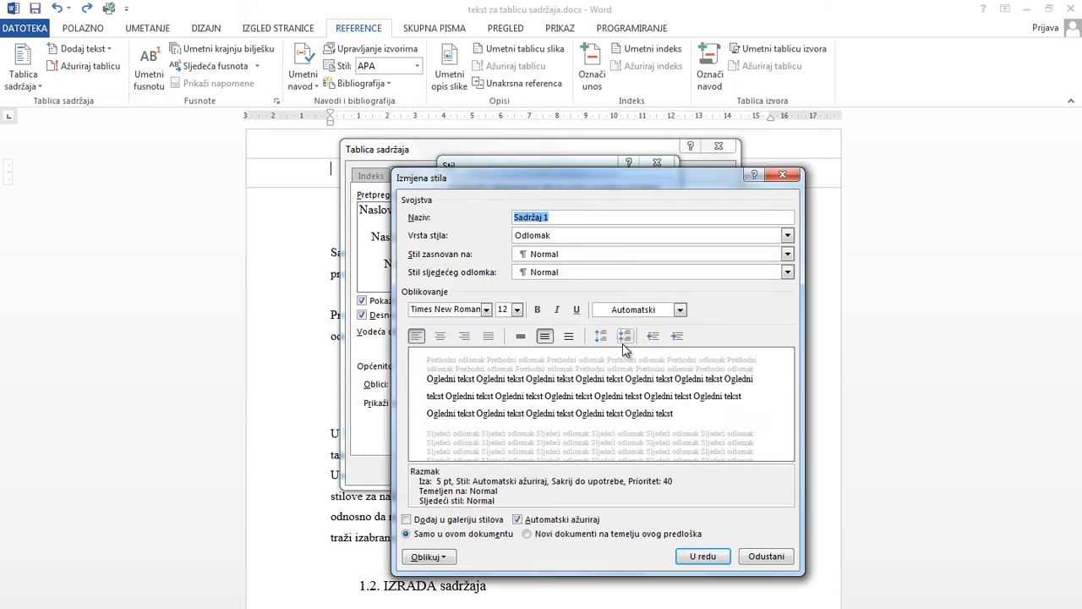
{"action": "left_click", "coordinate": [517, 310]}
{"action": "left_click", "coordinate": [507, 380]}
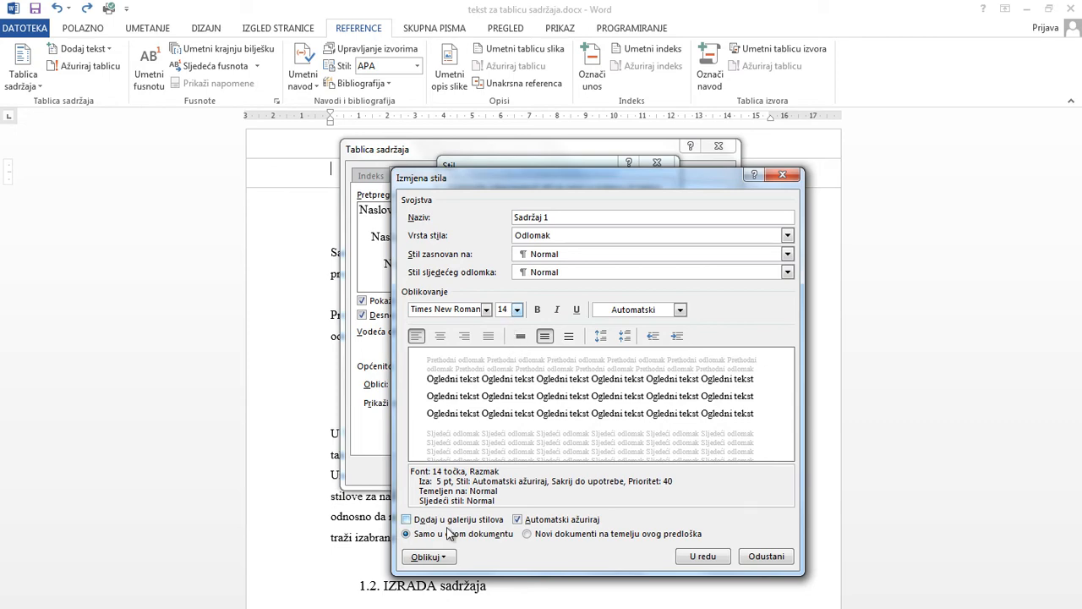
Set the Sadržaj 1 style's paragraph spacing after to 0 pt and its left indent to 0,5 cm.
{"action": "left_click", "coordinate": [447, 557]}
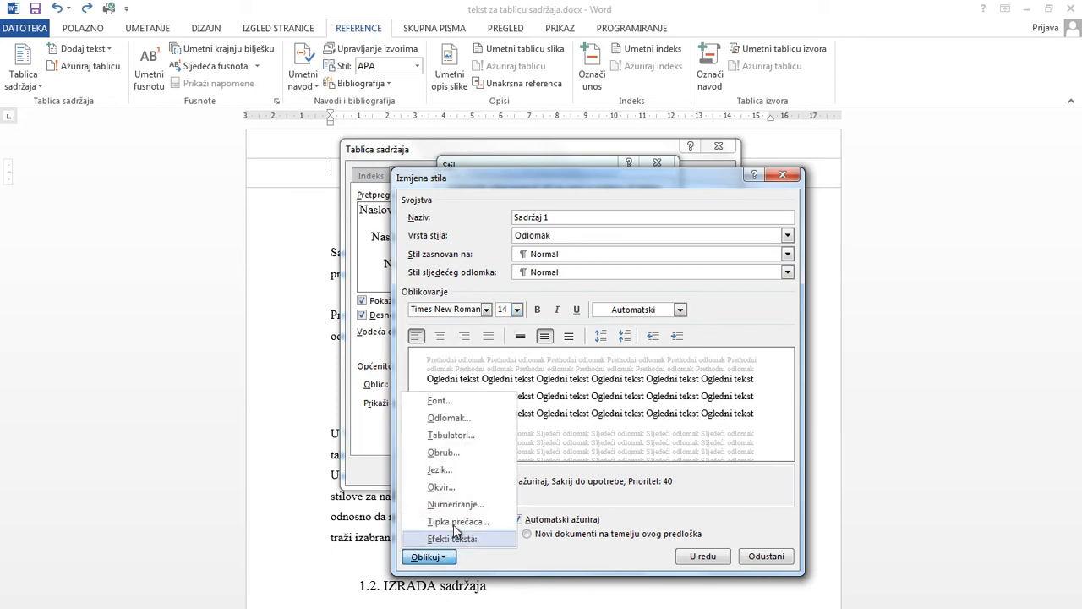
{"action": "left_click", "coordinate": [459, 421]}
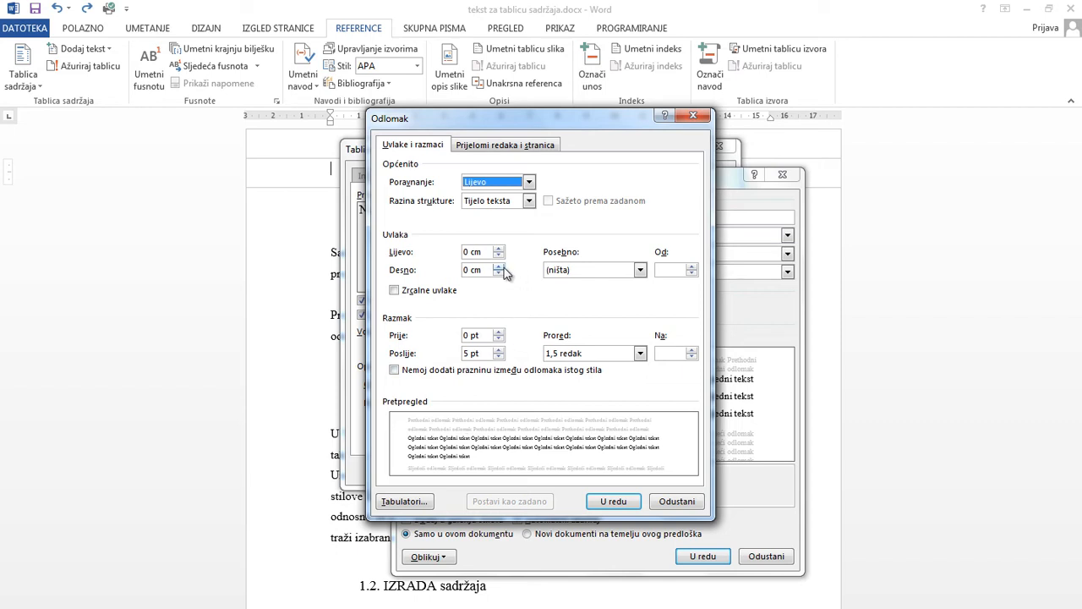
{"action": "left_click", "coordinate": [499, 357]}
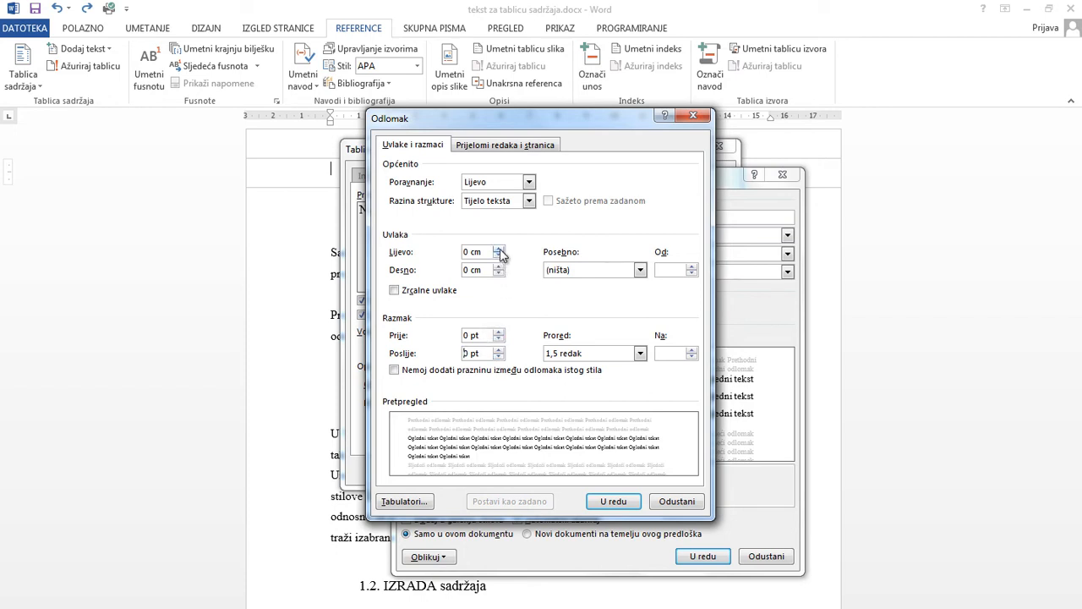
{"action": "left_click", "coordinate": [497, 250]}
{"action": "left_click", "coordinate": [498, 249]}
{"action": "left_click", "coordinate": [498, 249]}
{"action": "left_click", "coordinate": [498, 249]}
{"action": "left_click", "coordinate": [498, 250]}
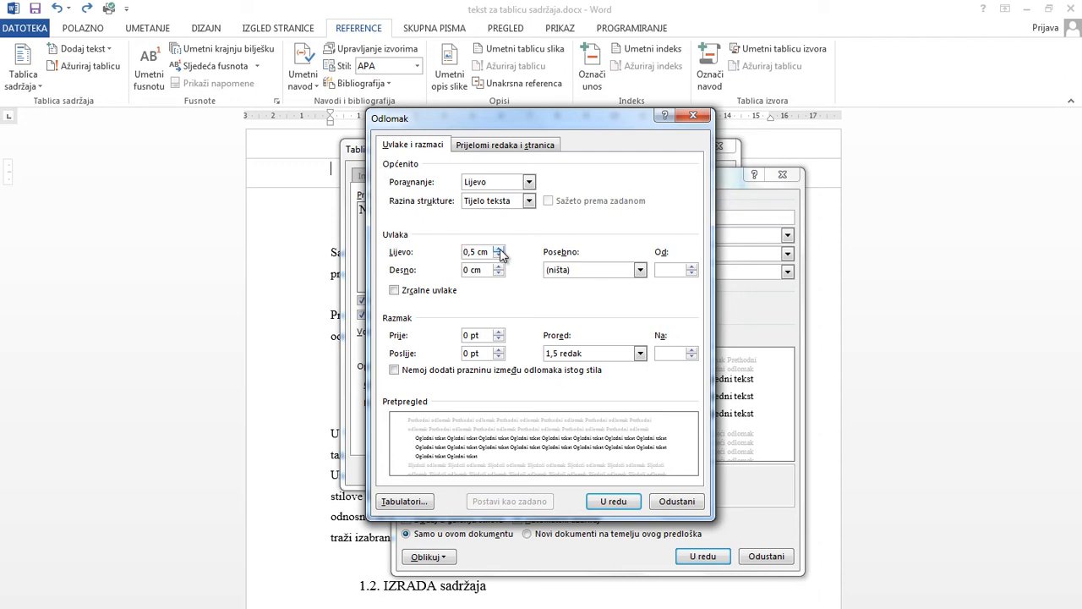
{"action": "left_click", "coordinate": [603, 499]}
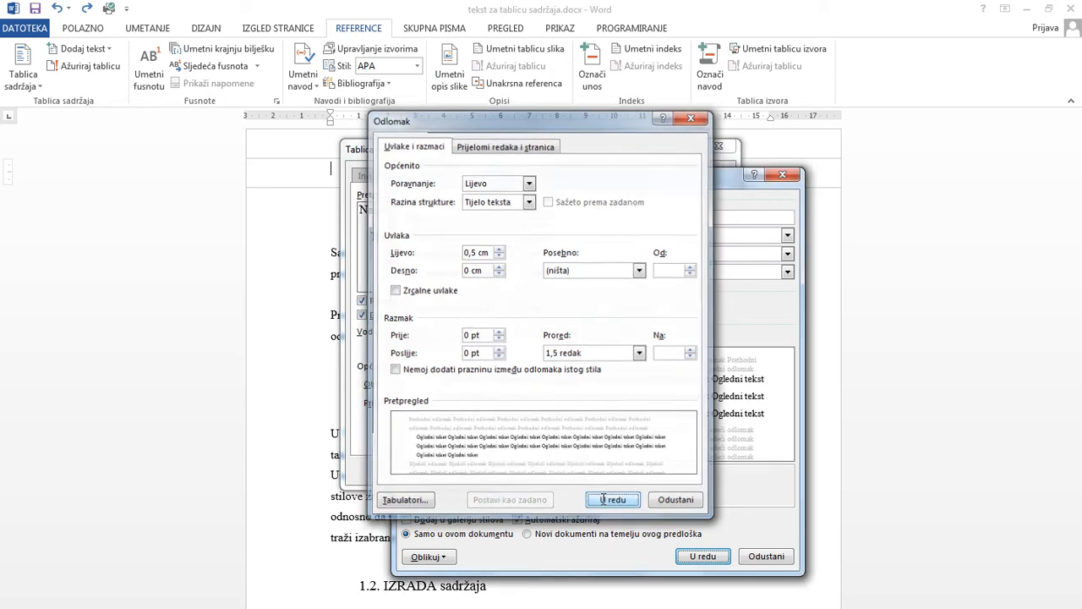
{"action": "left_click", "coordinate": [703, 556]}
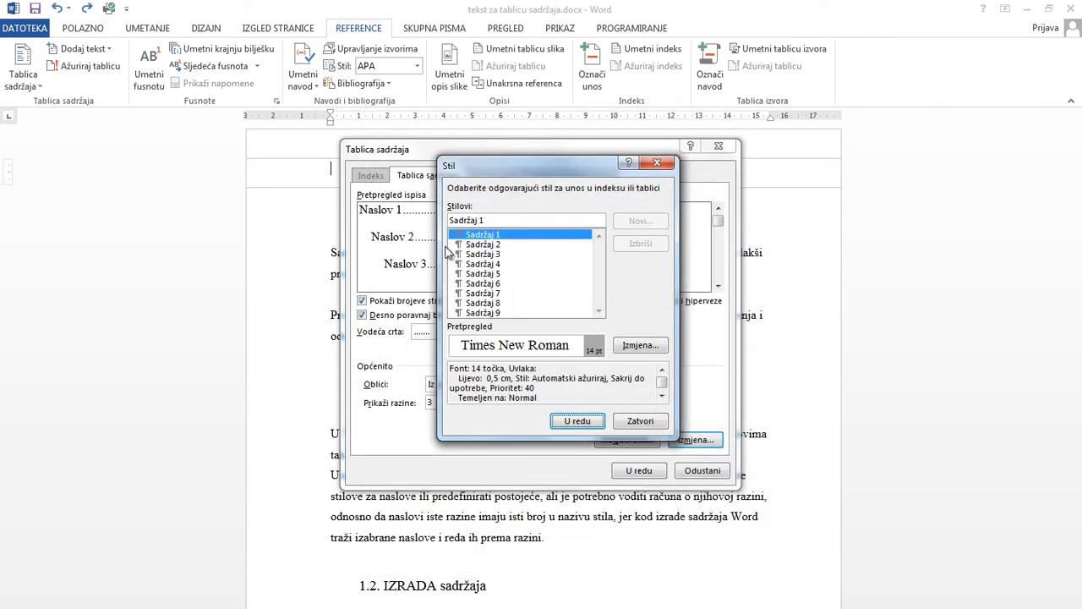
Modify the Sadržaj 2 style to a left indent of 1 cm and paragraph spacing after of 0 pt.
{"action": "left_click", "coordinate": [479, 244]}
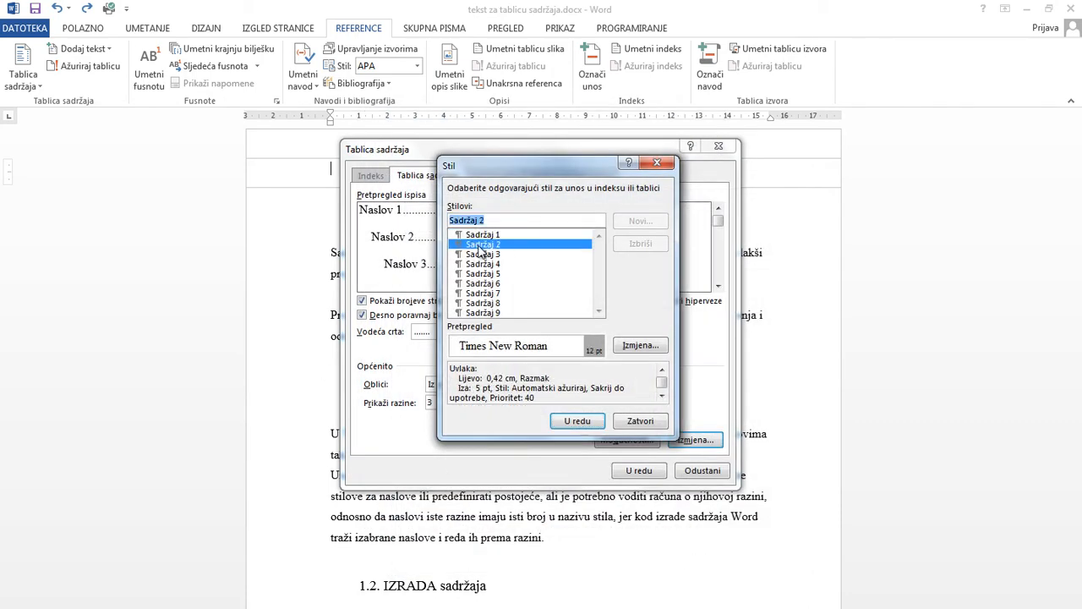
{"action": "left_click", "coordinate": [634, 349]}
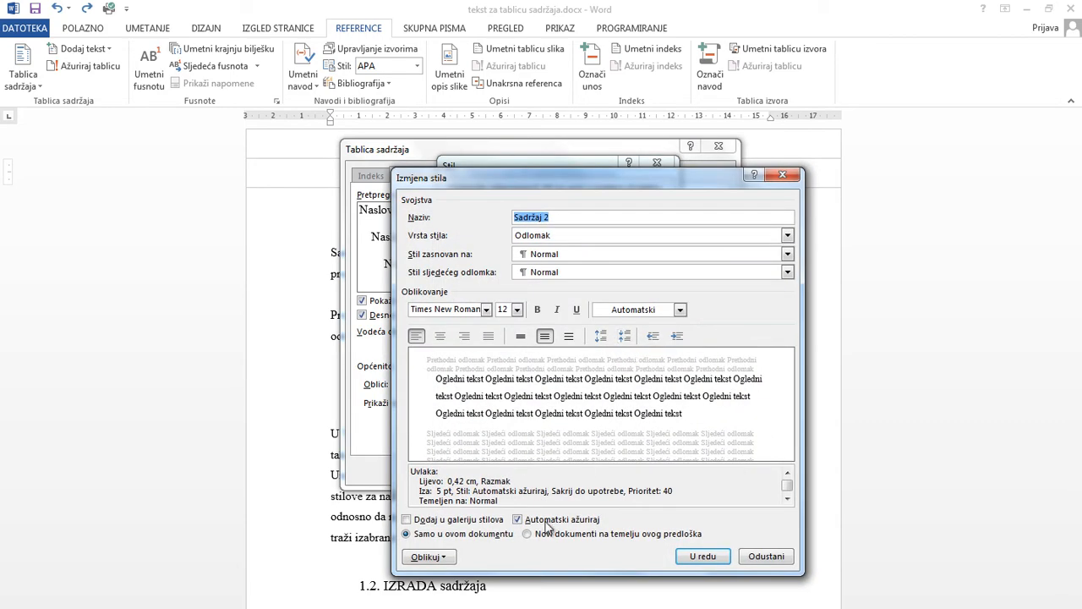
{"action": "left_click", "coordinate": [446, 557]}
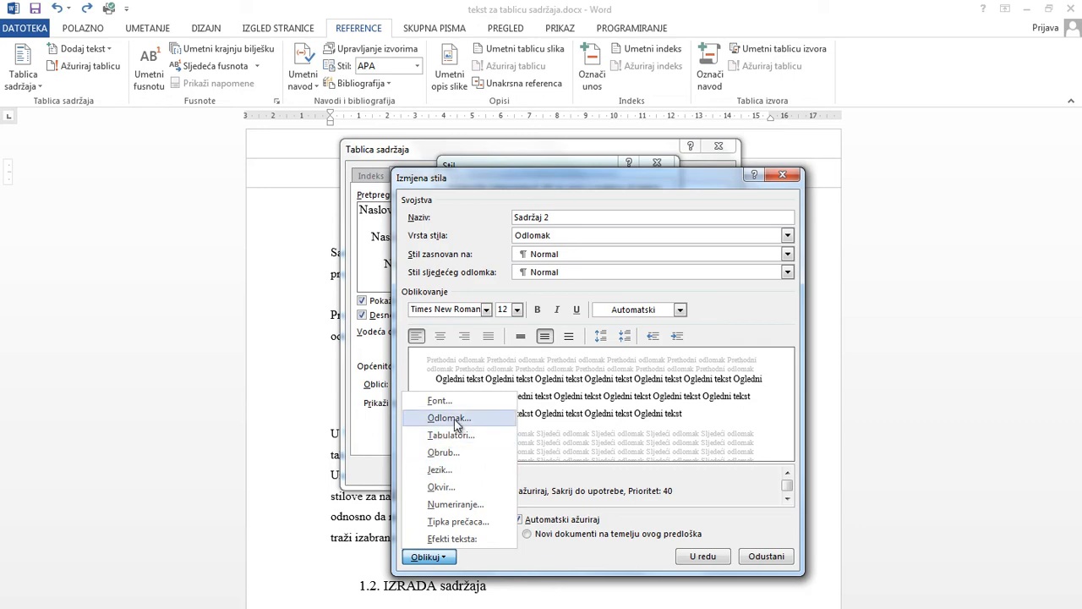
{"action": "left_click", "coordinate": [448, 417]}
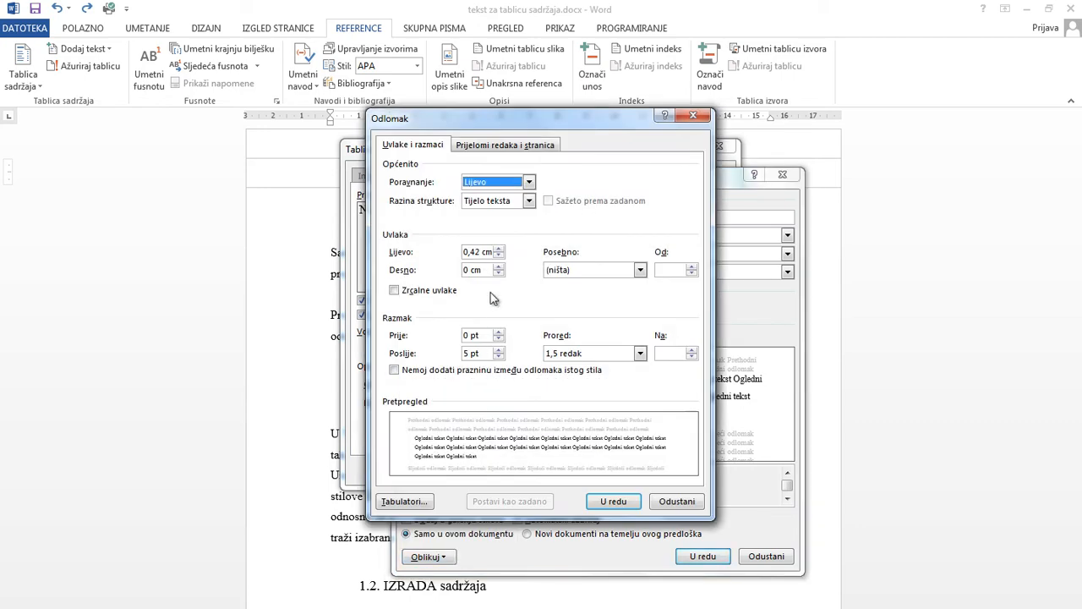
{"action": "left_click", "coordinate": [499, 250]}
{"action": "left_click", "coordinate": [499, 250]}
{"action": "left_click", "coordinate": [499, 251]}
{"action": "left_click", "coordinate": [499, 250]}
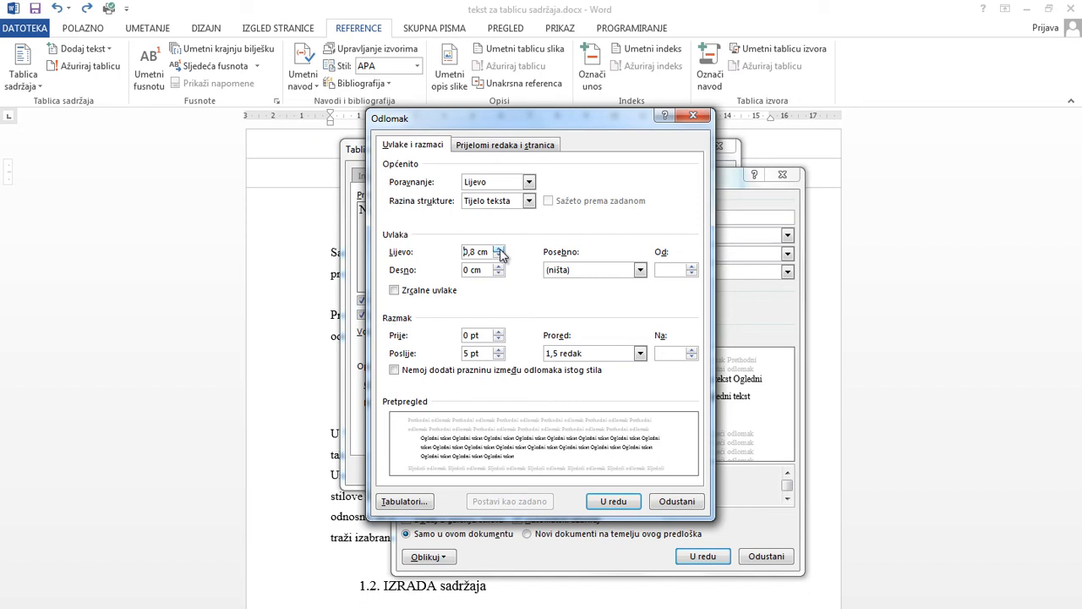
{"action": "left_click", "coordinate": [499, 250]}
{"action": "left_click", "coordinate": [498, 250]}
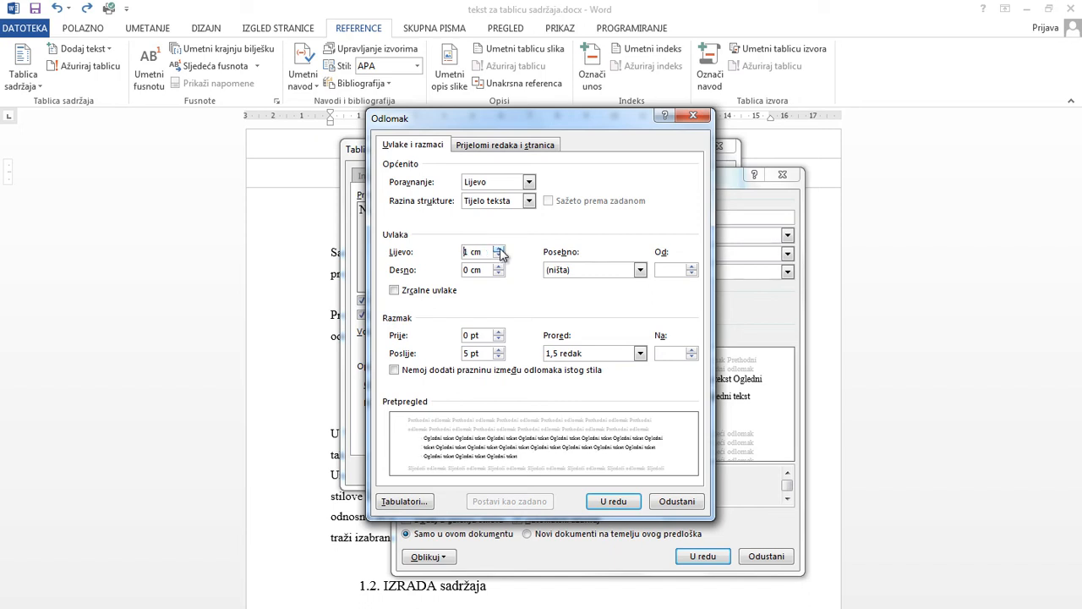
{"action": "left_click", "coordinate": [498, 358]}
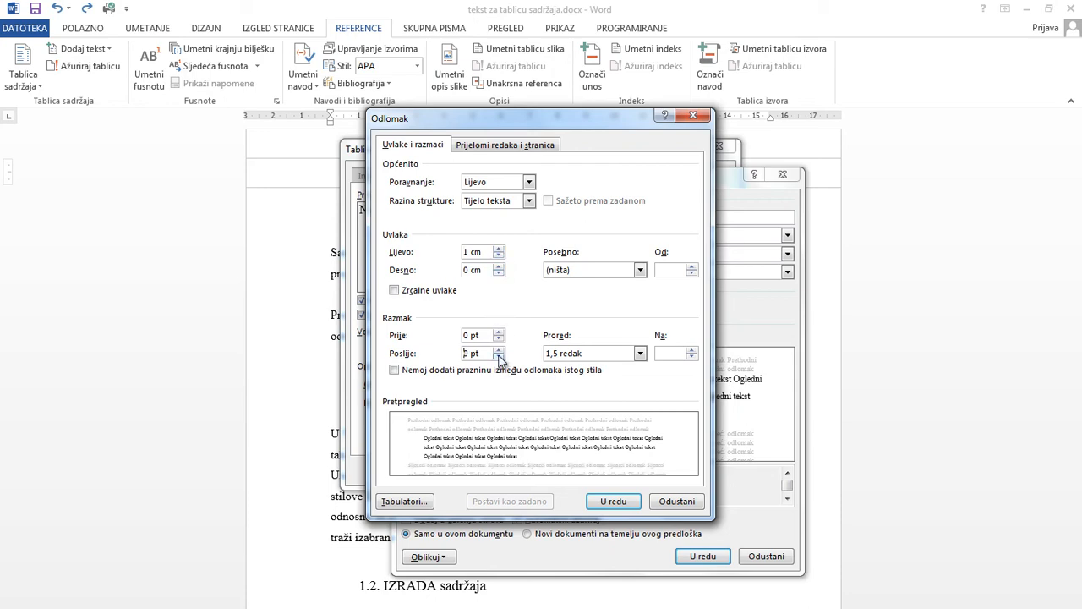
{"action": "left_click", "coordinate": [613, 500]}
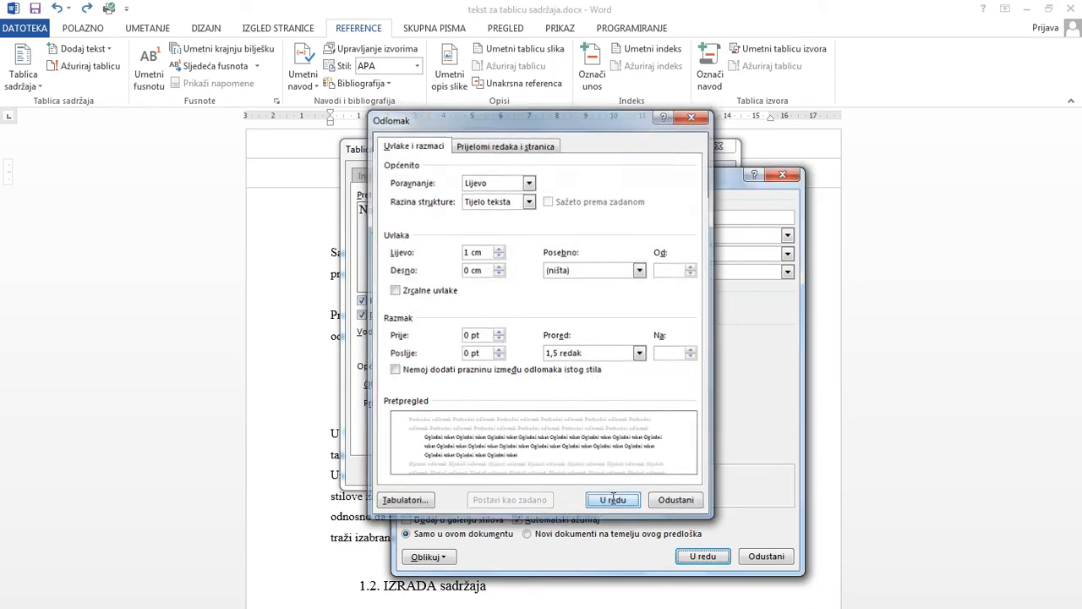
{"action": "left_click", "coordinate": [700, 557]}
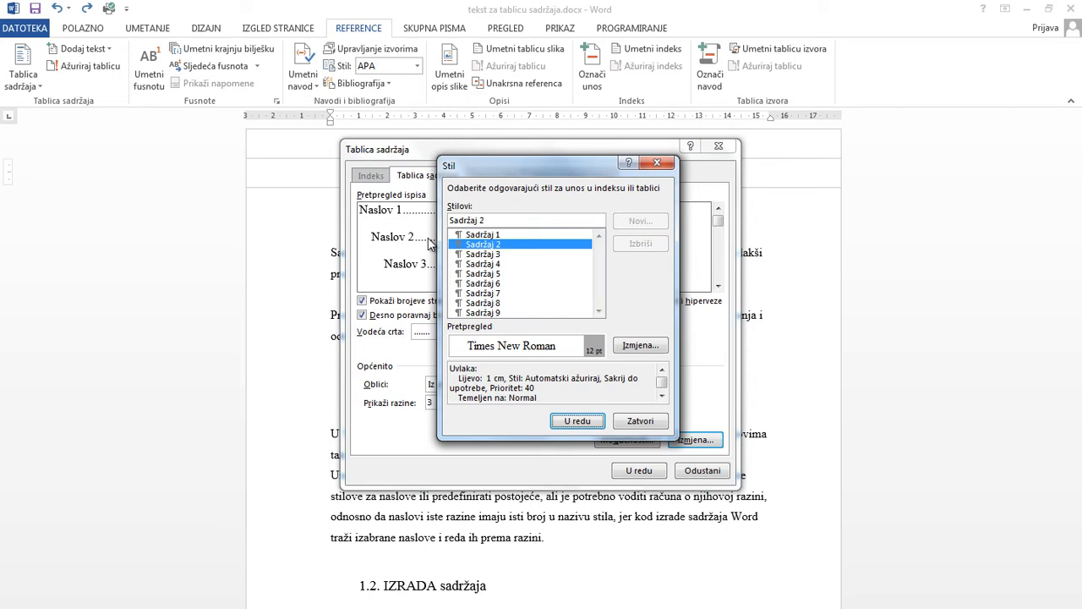
Modify the Sadržaj 3 style to a left indent of 1,5 cm and paragraph spacing after of 0 pt.
{"action": "left_click", "coordinate": [482, 255]}
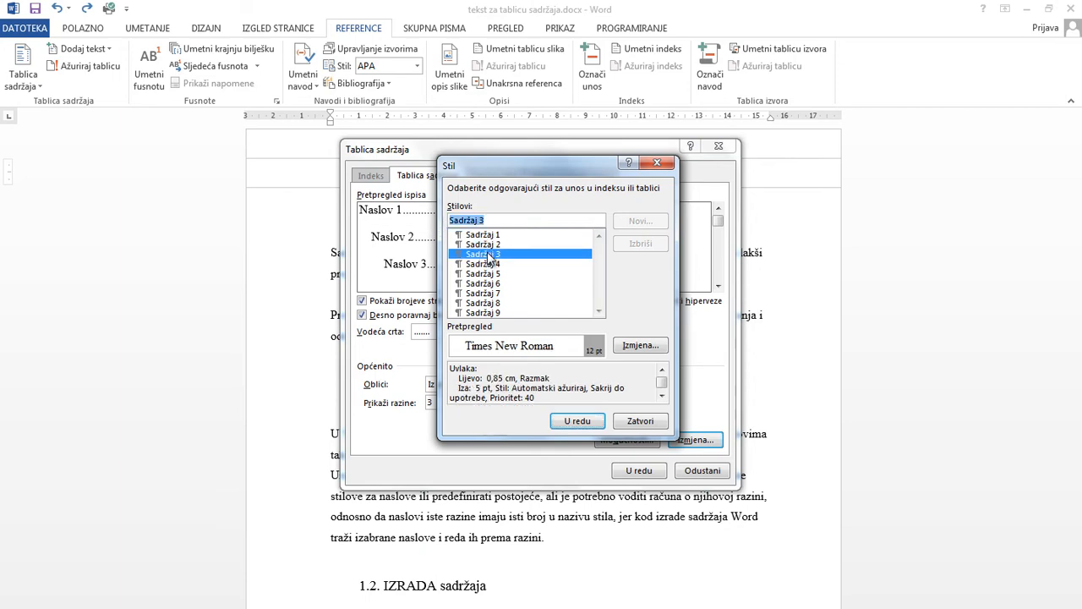
{"action": "left_click", "coordinate": [652, 352]}
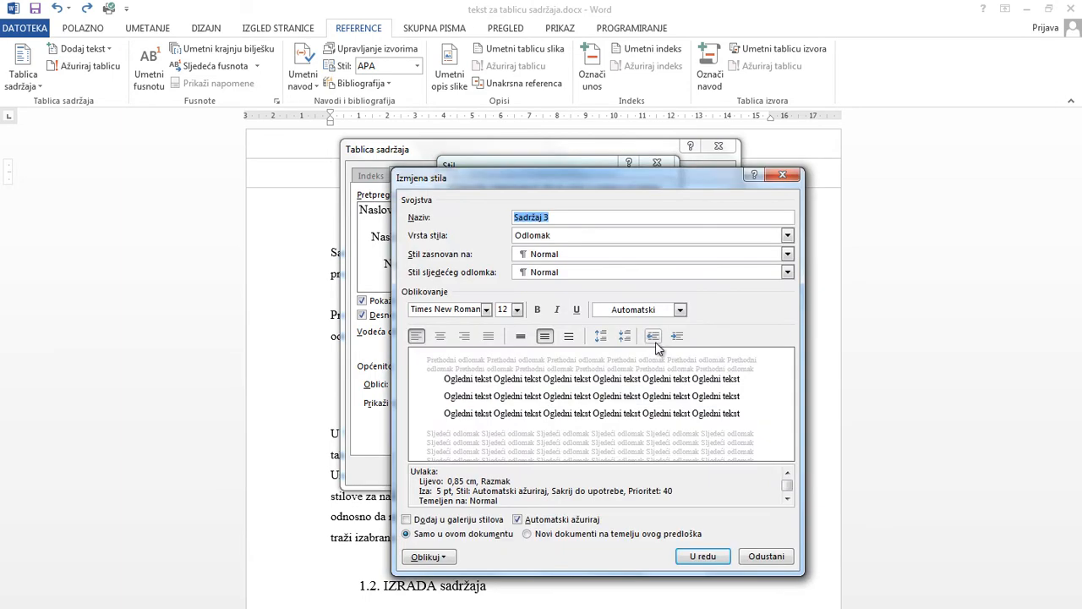
{"action": "left_click", "coordinate": [429, 556]}
{"action": "left_click", "coordinate": [469, 418]}
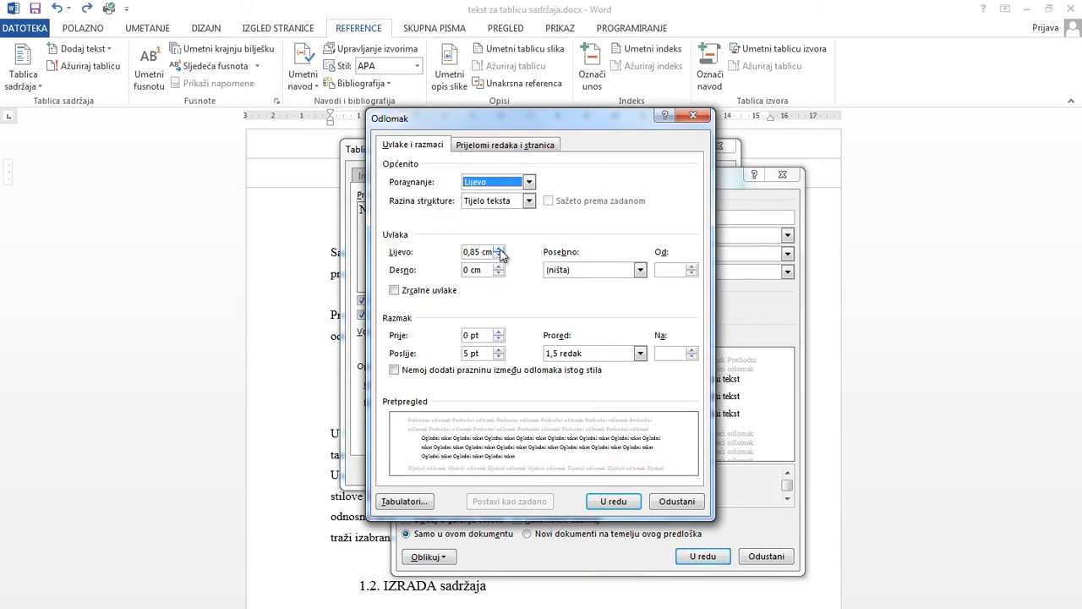
{"action": "left_click", "coordinate": [499, 250]}
{"action": "left_click", "coordinate": [500, 249]}
{"action": "left_click", "coordinate": [499, 249]}
{"action": "left_click", "coordinate": [500, 250]}
{"action": "left_click", "coordinate": [499, 249]}
{"action": "left_click", "coordinate": [500, 250]}
{"action": "left_click", "coordinate": [500, 249]}
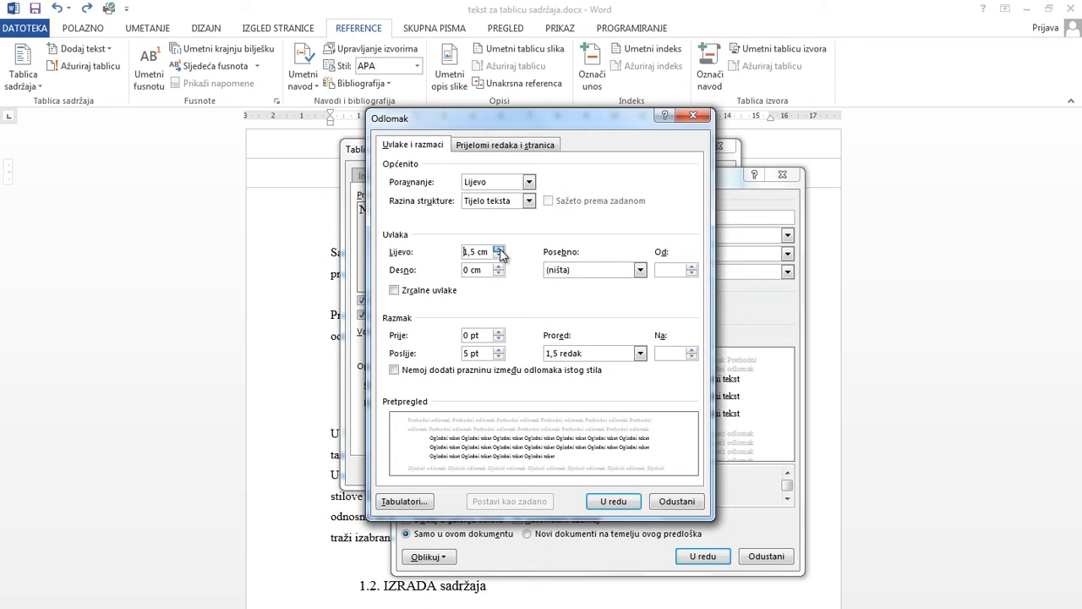
{"action": "left_click", "coordinate": [499, 356]}
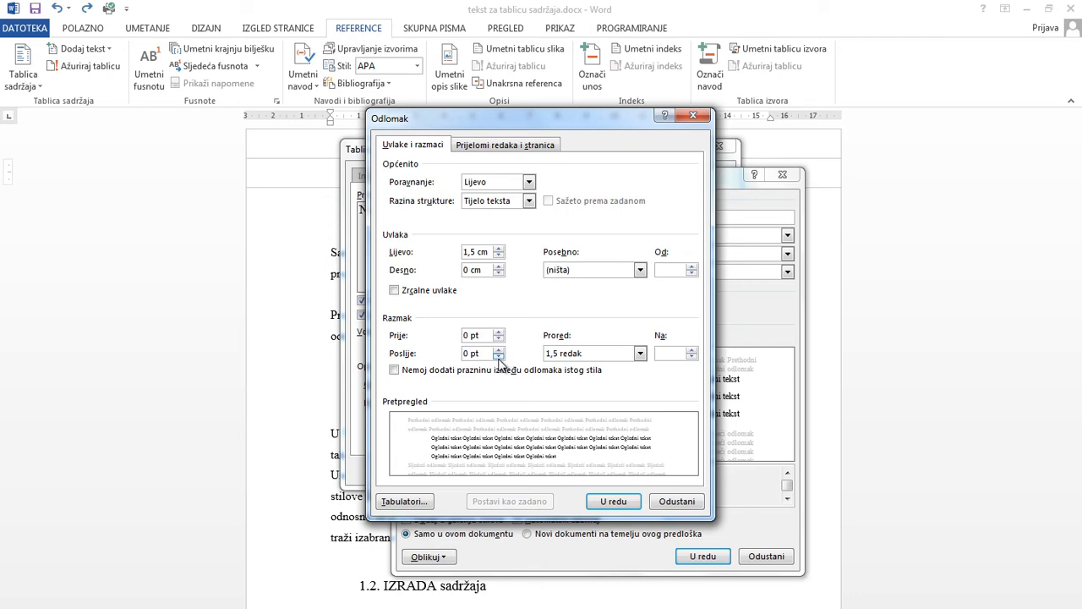
{"action": "left_click", "coordinate": [612, 505]}
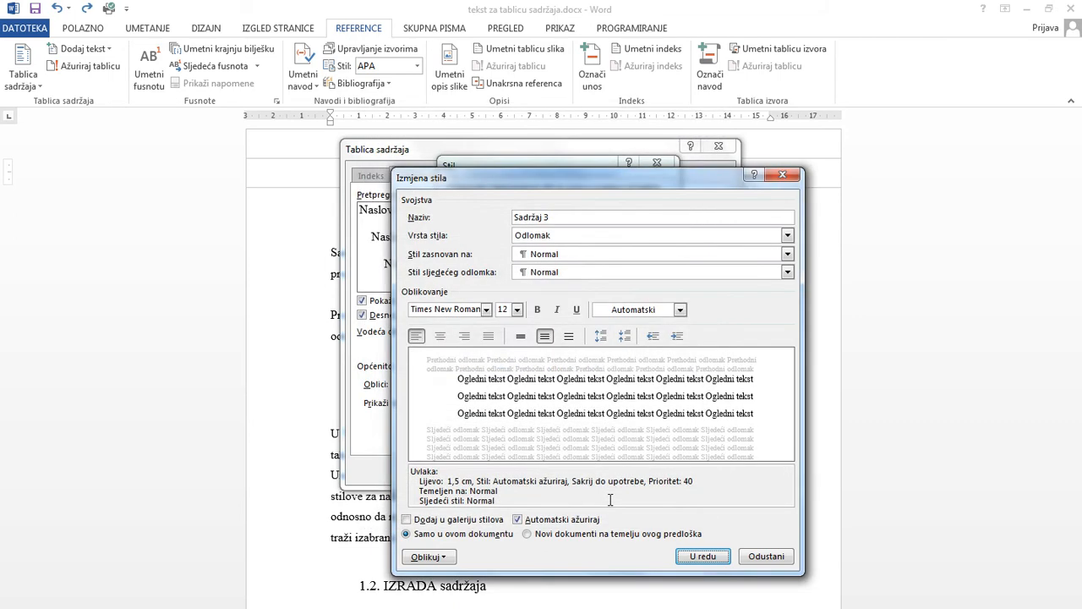
{"action": "left_click", "coordinate": [698, 555]}
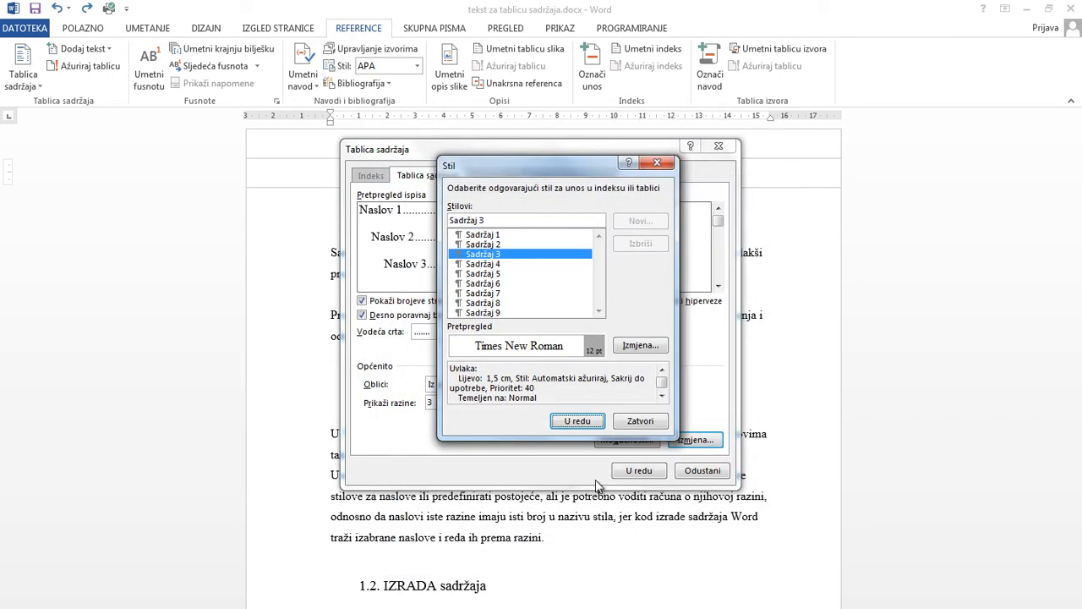
Accept the modified contents styles and insert the custom table of contents before the heading "1. IZRADA SADRŽAJA DOKUMENTA".
{"action": "left_click", "coordinate": [583, 422]}
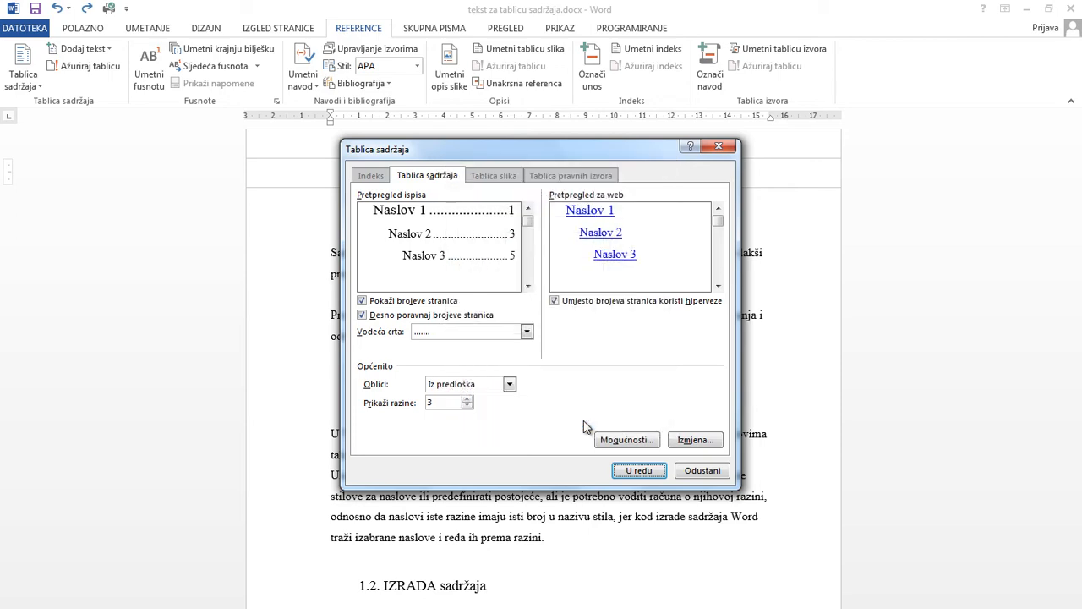
{"action": "left_click", "coordinate": [640, 471]}
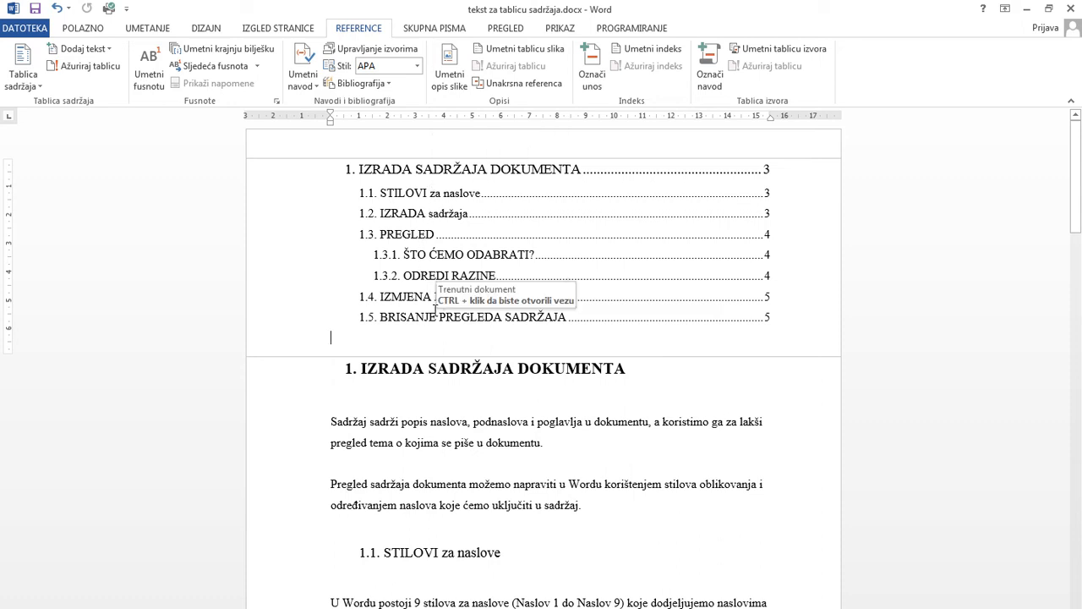
Add the title "Sadržaj" on a new line above the table of contents and centre it.
{"action": "left_click", "coordinate": [346, 169]}
{"action": "key", "text": "Return"}
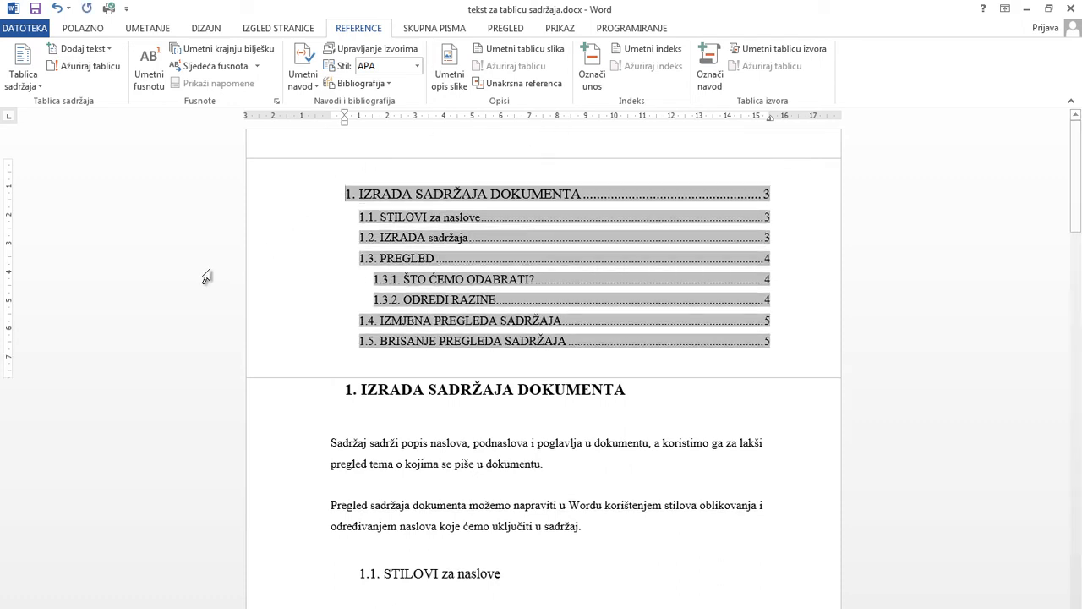
{"action": "left_click", "coordinate": [390, 174]}
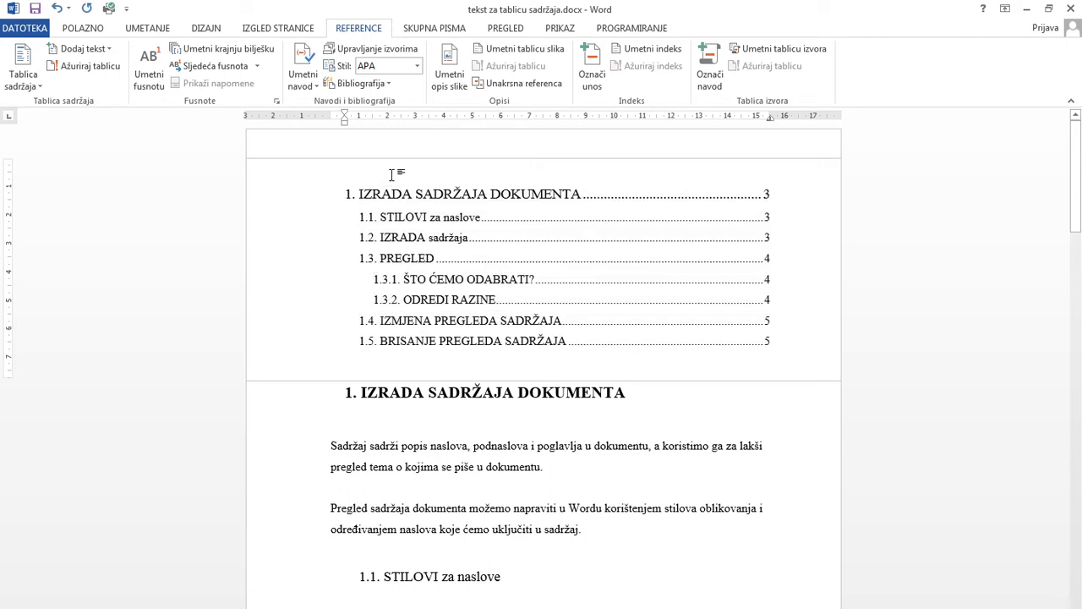
{"action": "type", "text": "Sadr"}
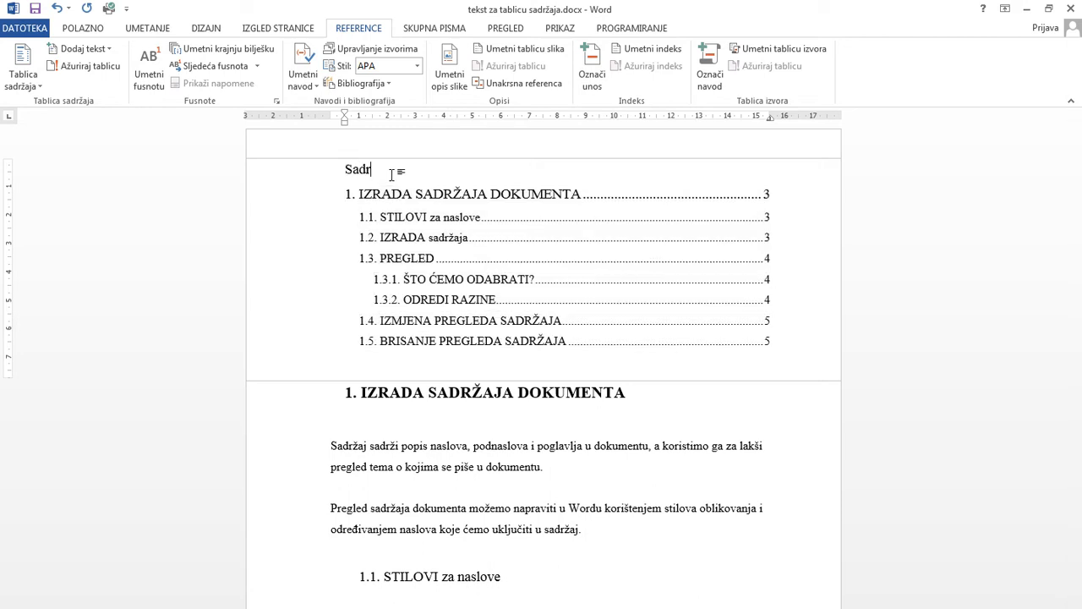
{"action": "type", "text": "žaj"}
{"action": "left_click", "coordinate": [83, 31]}
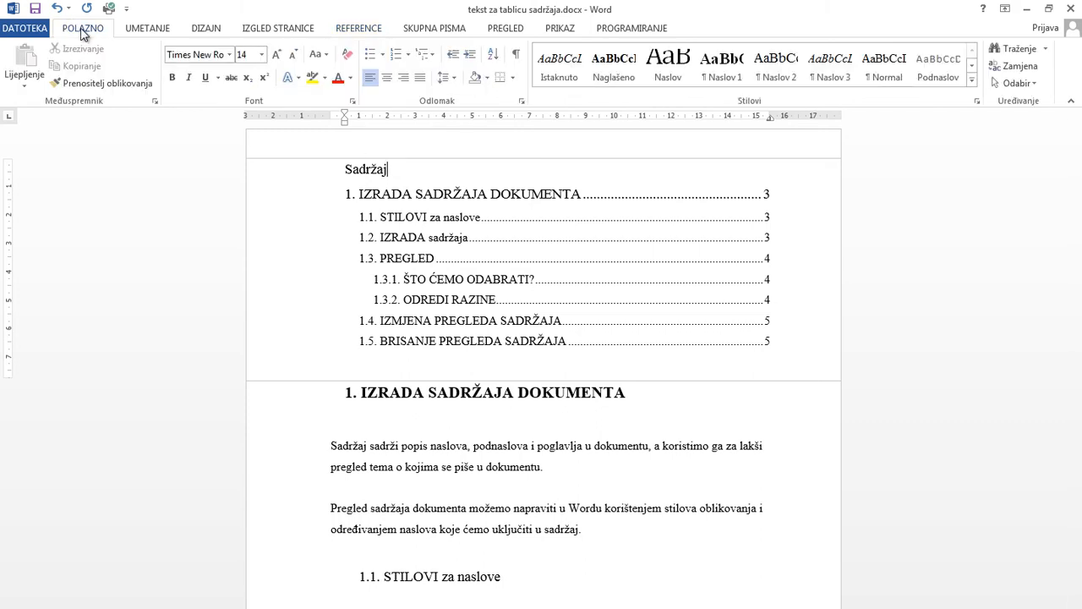
{"action": "left_click", "coordinate": [387, 78]}
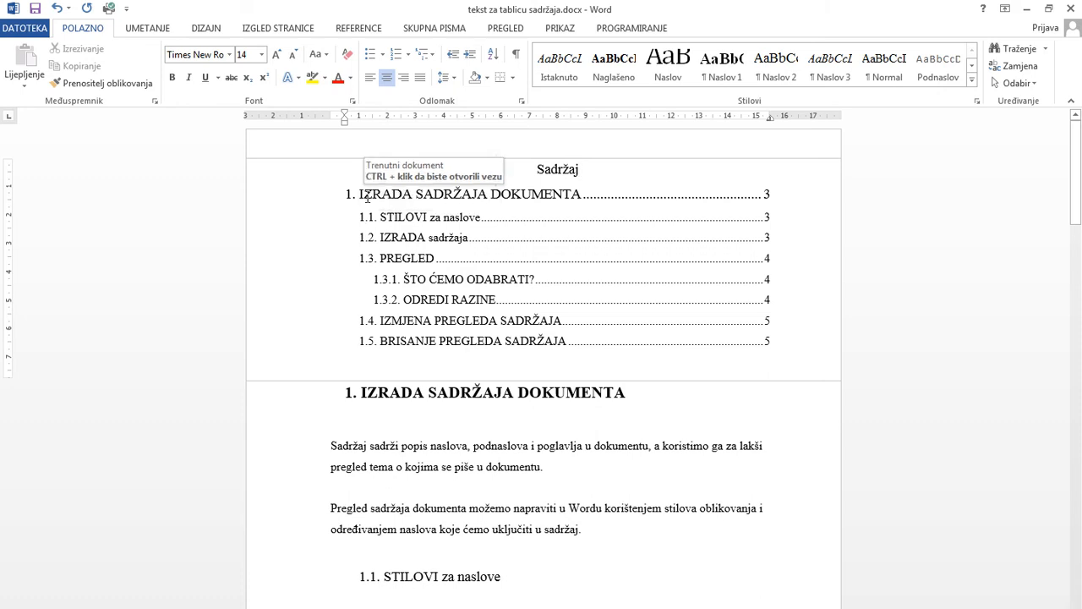
Increase the left indent of the third-level contents entries 1.3.1 and 1.3.2 to about 1,75 cm.
{"action": "left_click", "coordinate": [376, 280]}
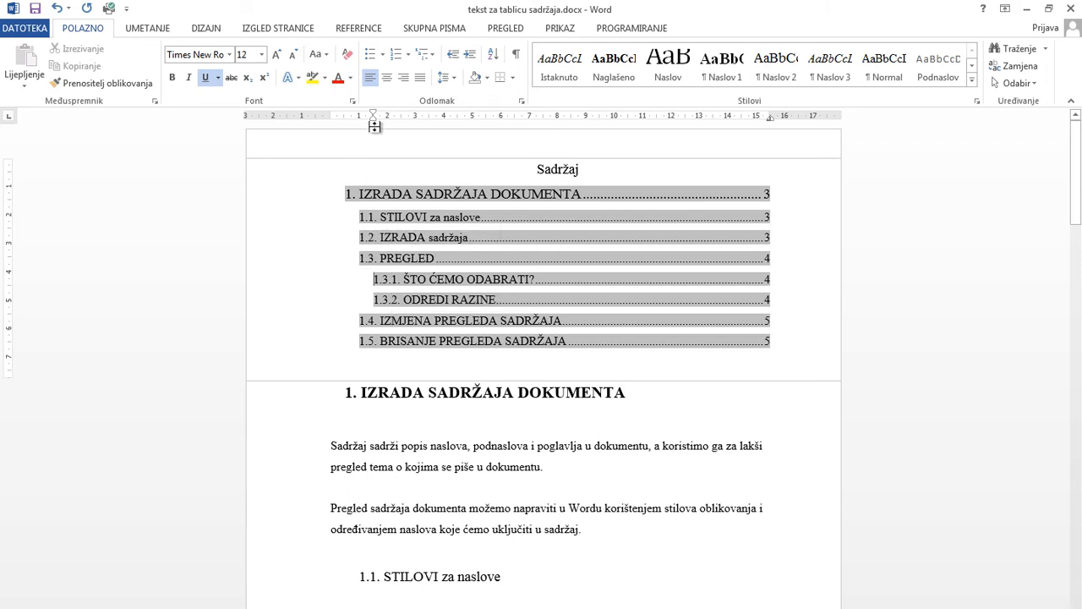
{"action": "left_click_drag", "start_coordinate": [374, 126], "coordinate": [381, 126]}
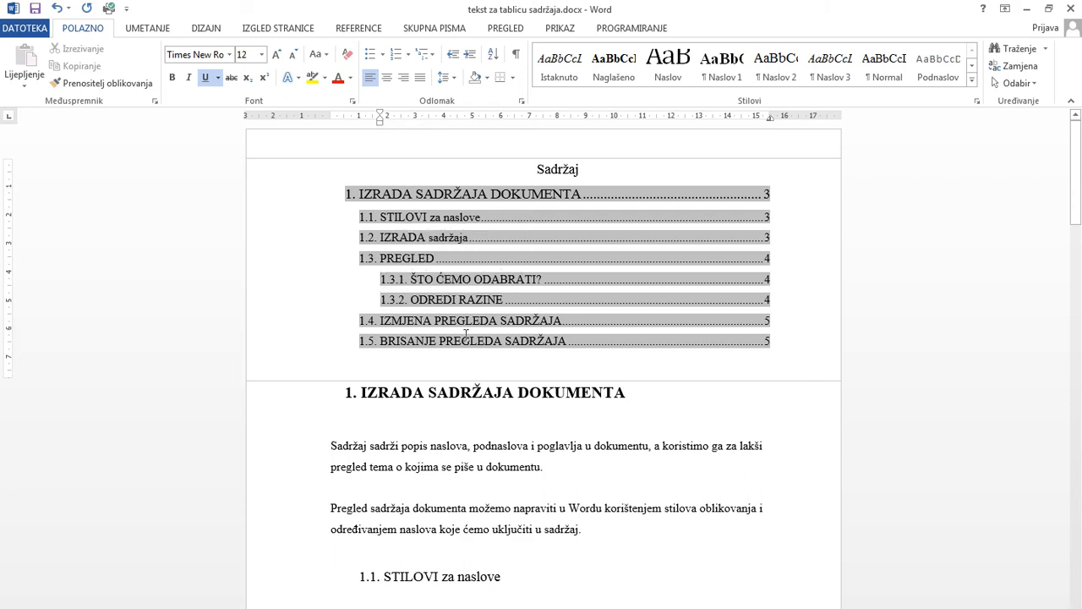
{"action": "left_click", "coordinate": [476, 362]}
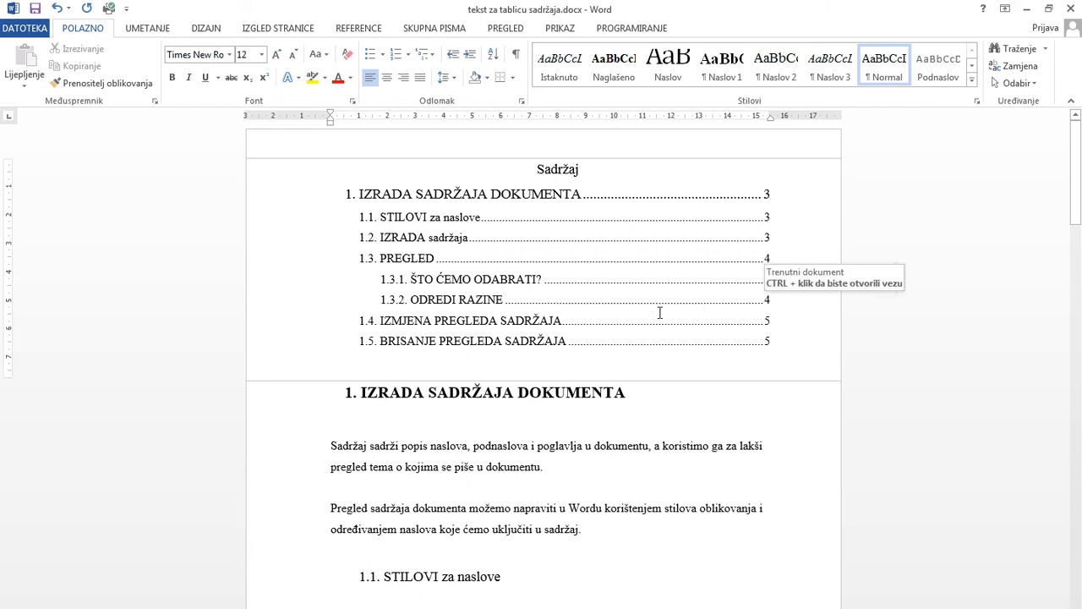
Change the lowercase words "za naslove" in heading 1.1 and "sadržaja" in heading 1.2 to uppercase.
{"action": "scroll", "coordinate": [676, 389], "scroll_direction": "down", "scroll_amount": 2}
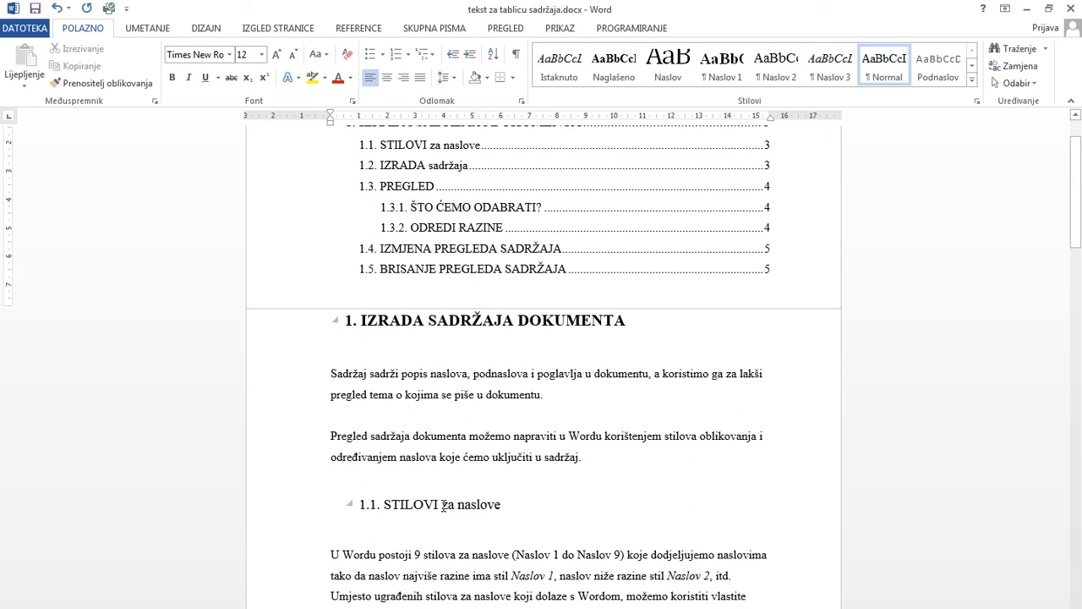
{"action": "left_click_drag", "start_coordinate": [442, 504], "coordinate": [504, 507]}
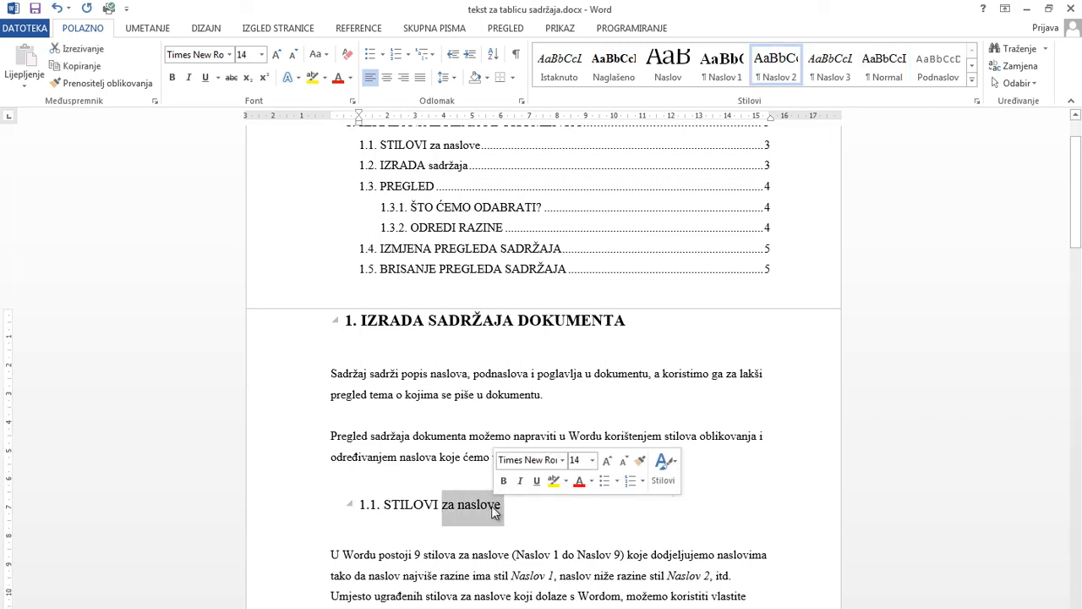
{"action": "key", "text": "shift+F3"}
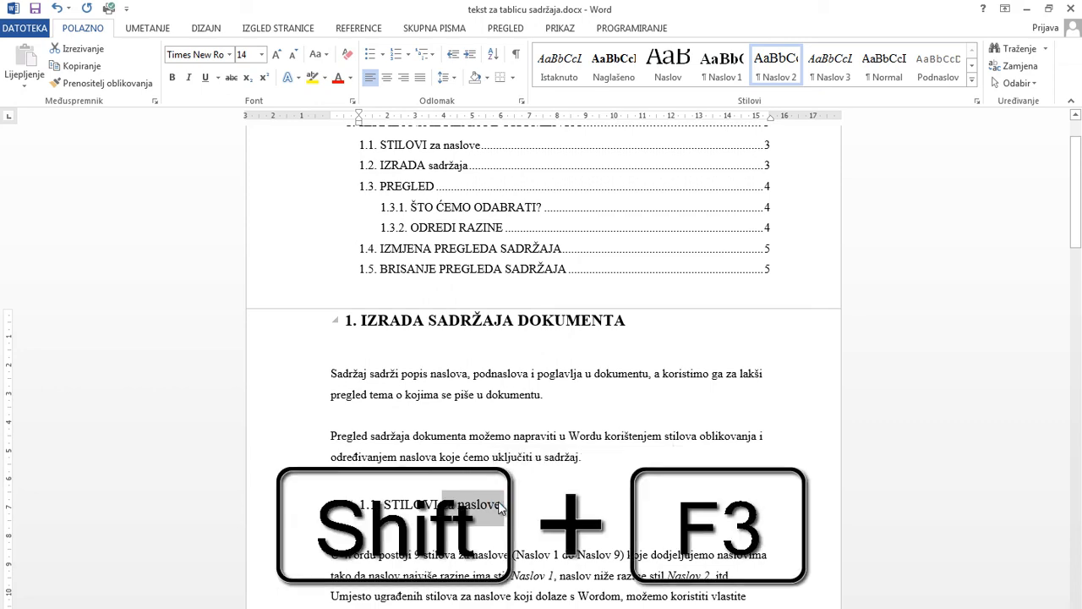
{"action": "scroll", "coordinate": [500, 505], "scroll_direction": "down", "scroll_amount": 5}
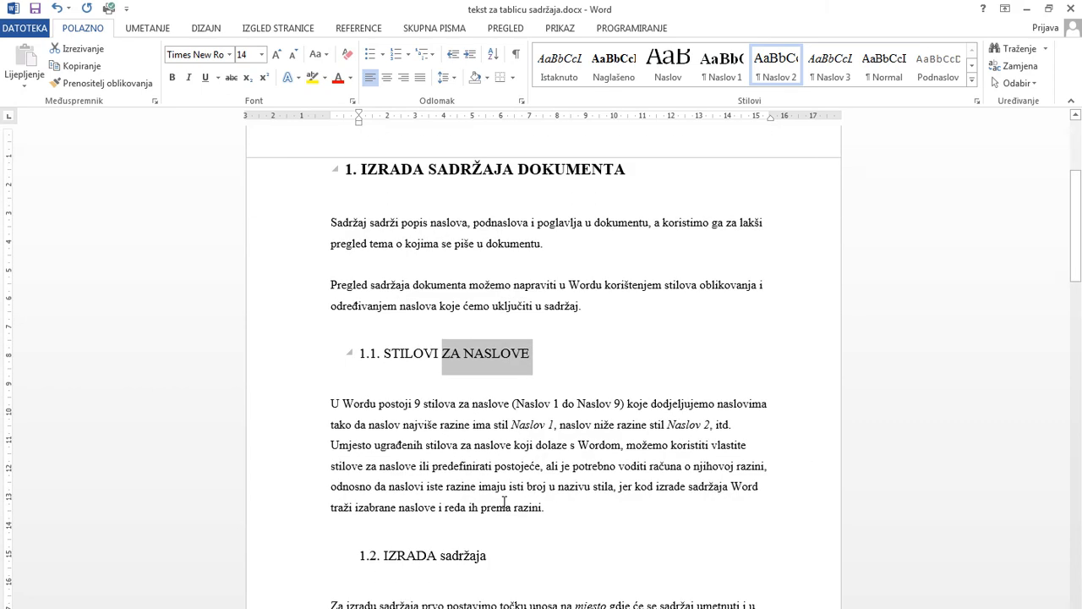
{"action": "left_click_drag", "start_coordinate": [440, 418], "coordinate": [495, 417]}
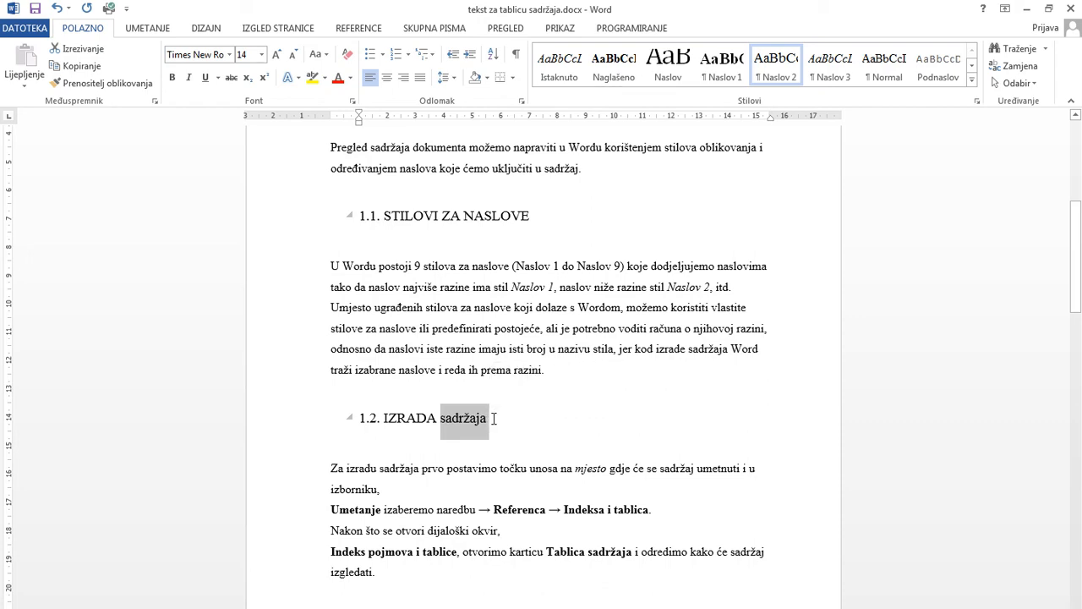
{"action": "key", "text": "shift+F3"}
Update the entire table of contents, including its heading texts, to match the changed headings.
{"action": "scroll", "coordinate": [490, 431], "scroll_direction": "up", "scroll_amount": 5}
{"action": "scroll", "coordinate": [488, 448], "scroll_direction": "up", "scroll_amount": 1}
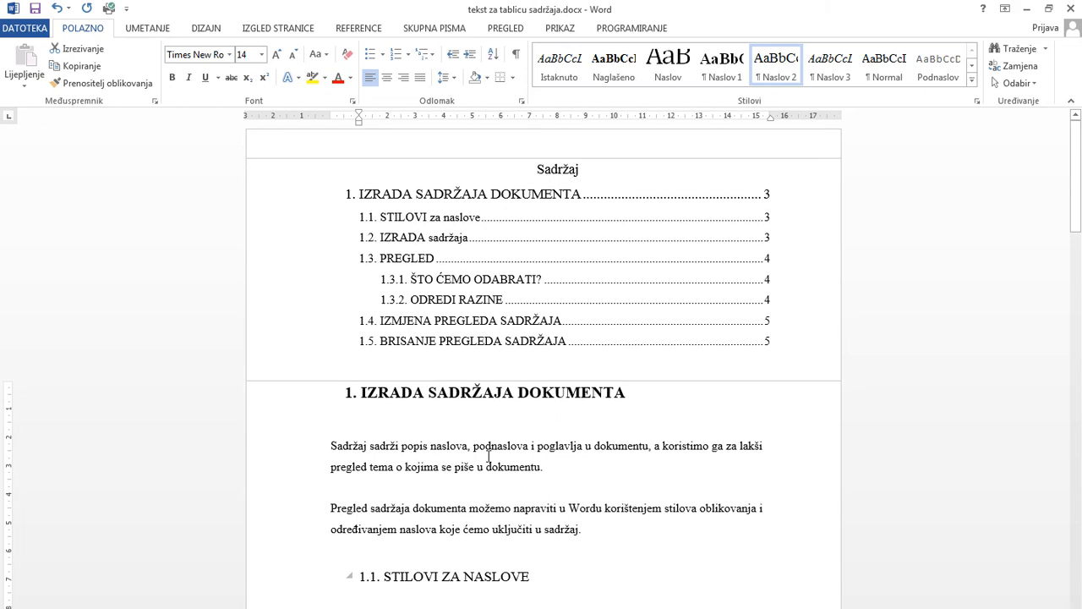
{"action": "right_click", "coordinate": [432, 222]}
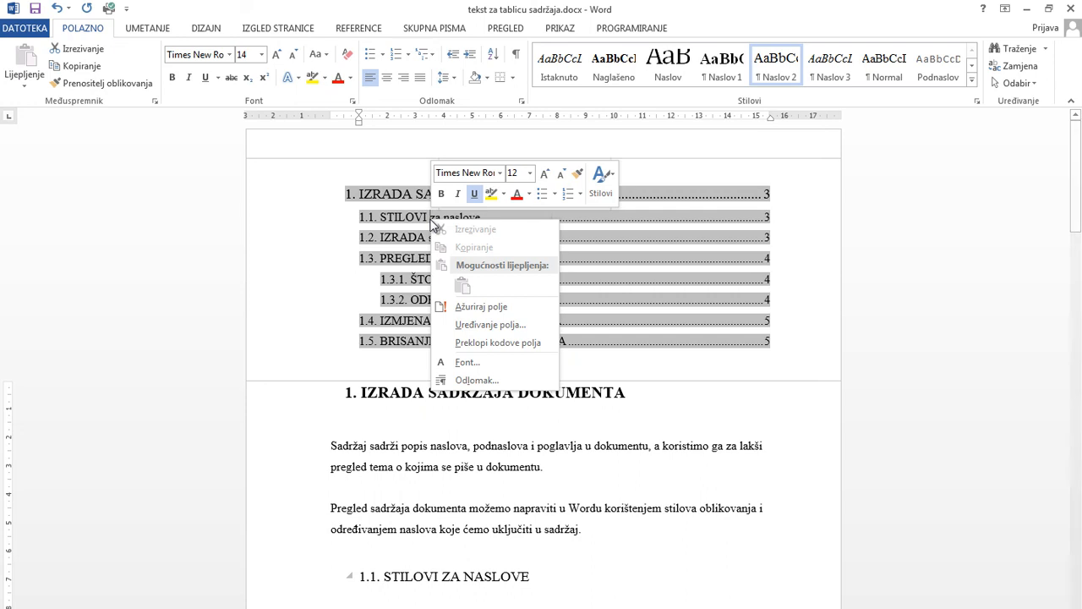
{"action": "left_click", "coordinate": [474, 310]}
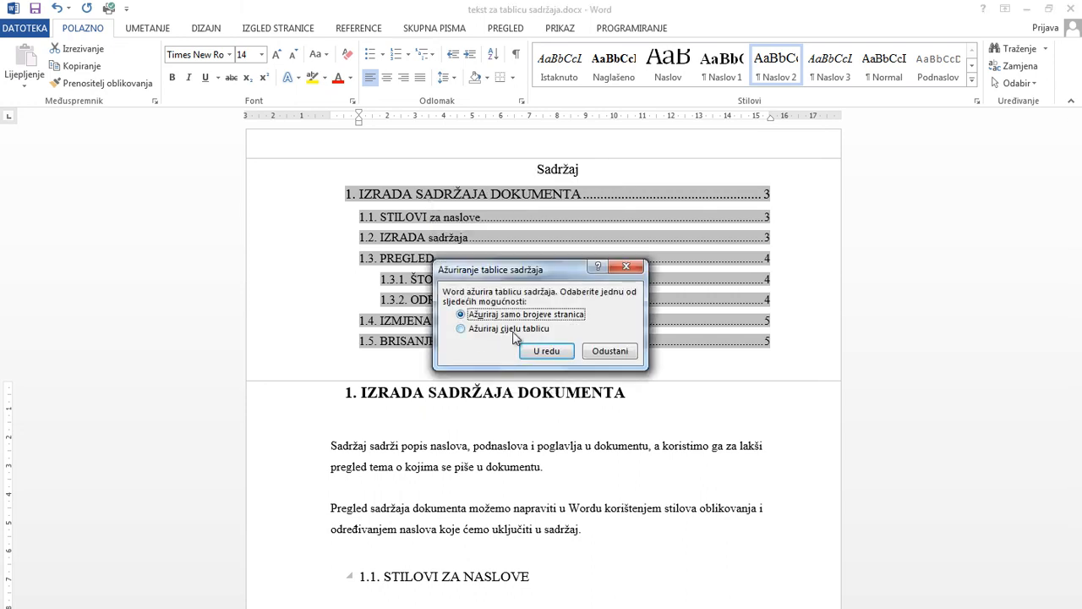
{"action": "left_click", "coordinate": [460, 329]}
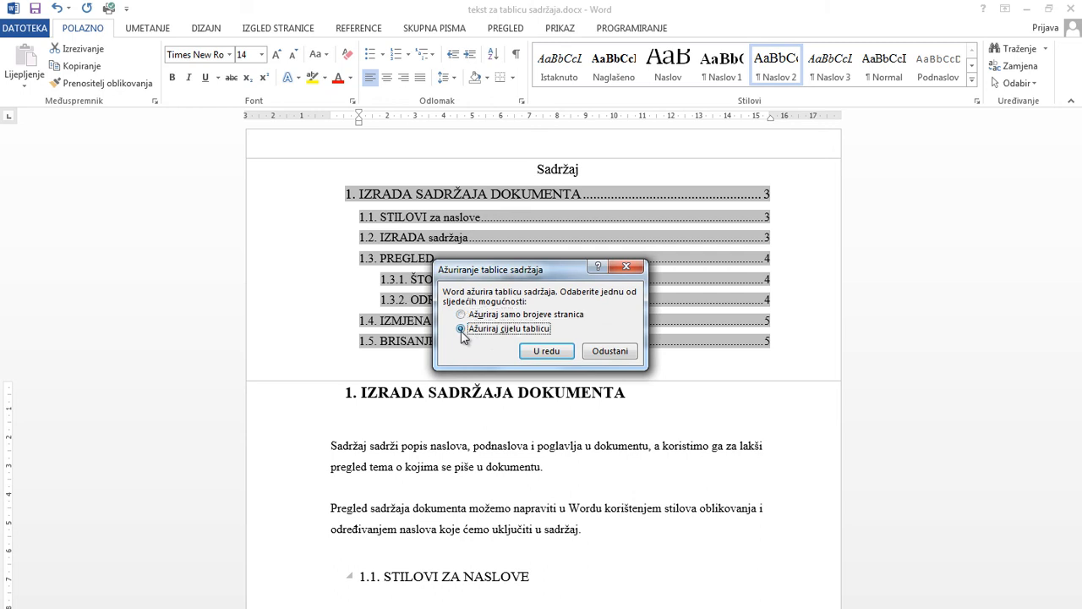
{"action": "left_click", "coordinate": [545, 351]}
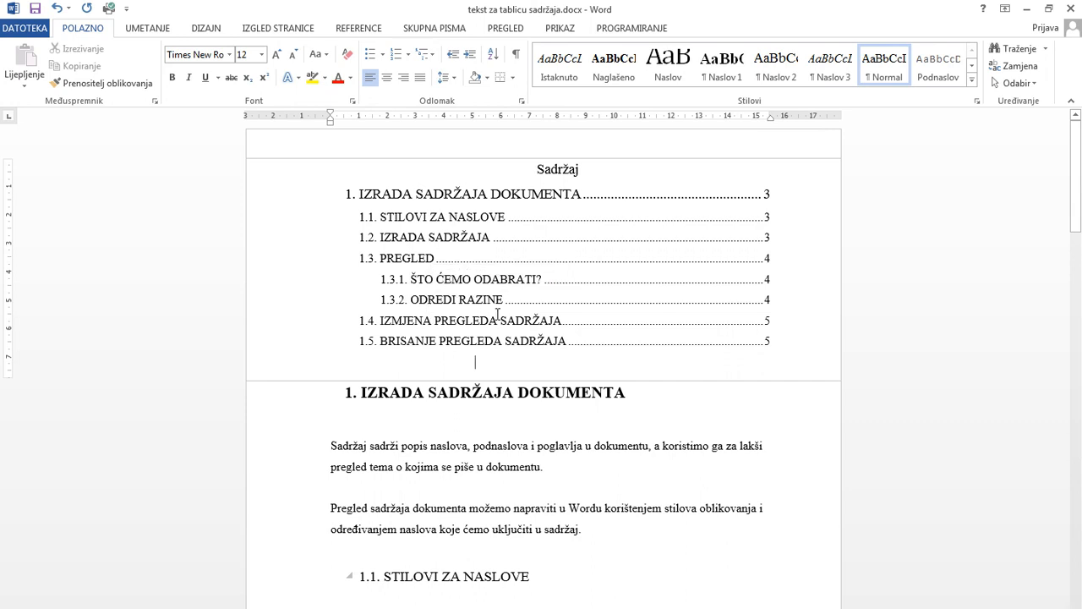
Follow the contents link to heading 1.4 IZMJENA PREGLEDA SADRŽAJA and display the document as multiple pages at a reduced zoom.
{"action": "left_click", "coordinate": [386, 325], "text": "ctrl"}
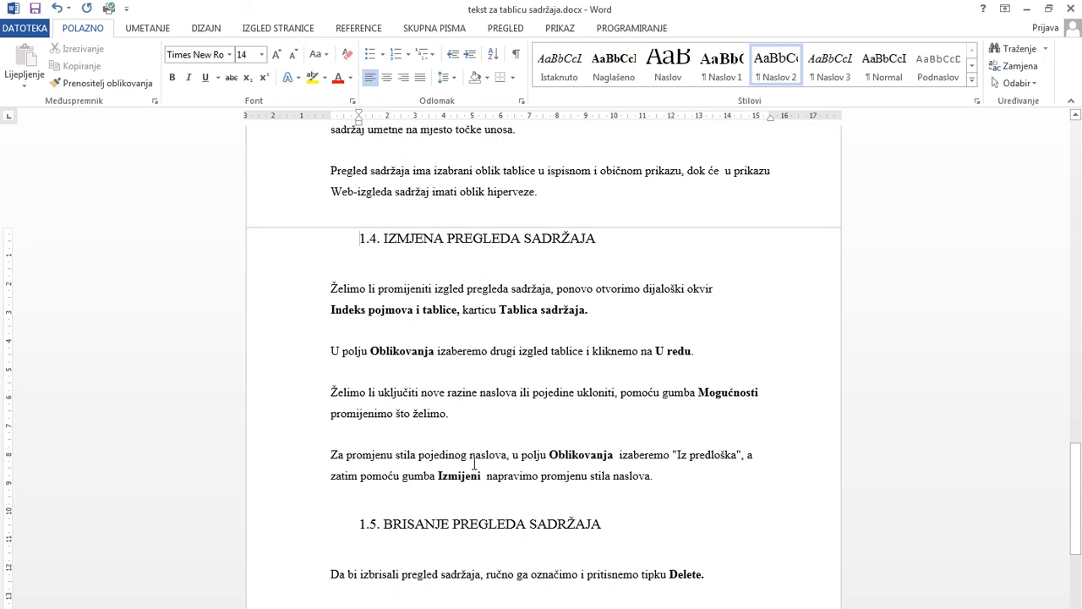
{"action": "scroll", "coordinate": [607, 473], "scroll_direction": "up", "scroll_amount": 1}
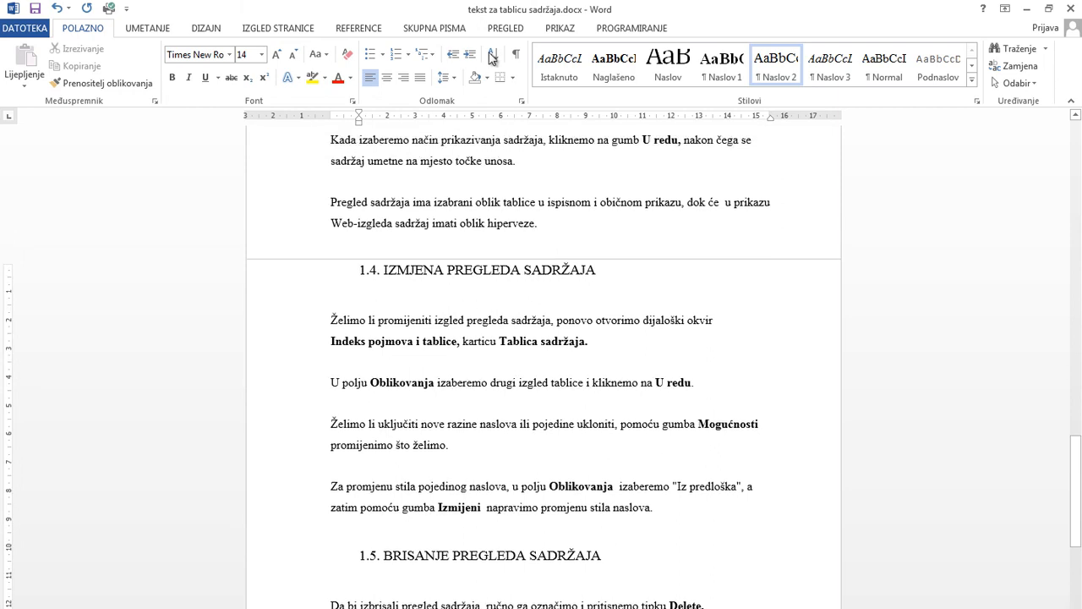
{"action": "left_click", "coordinate": [560, 28]}
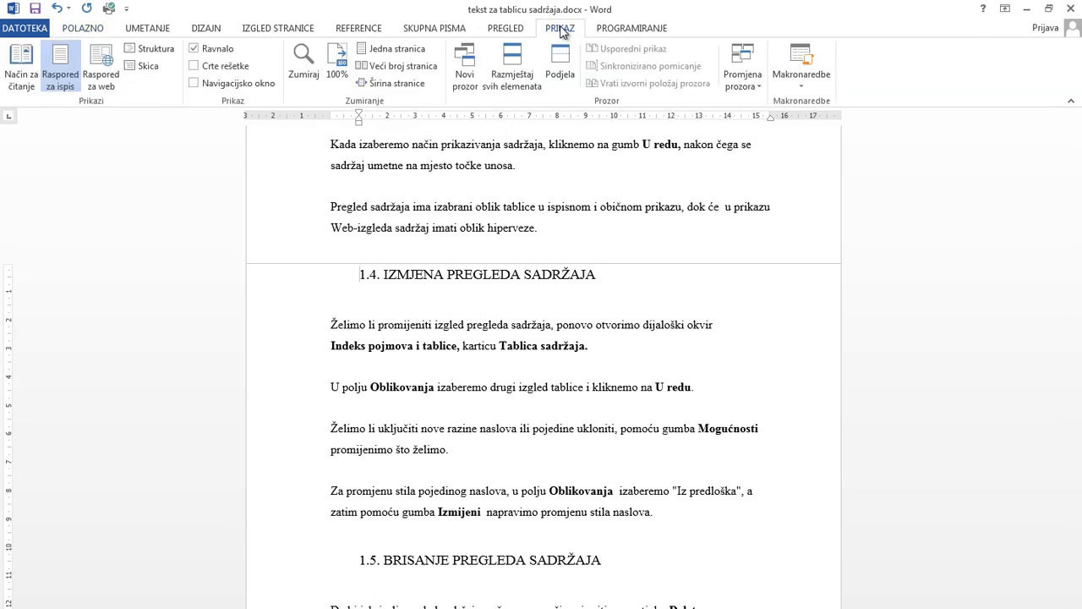
{"action": "left_click", "coordinate": [399, 66]}
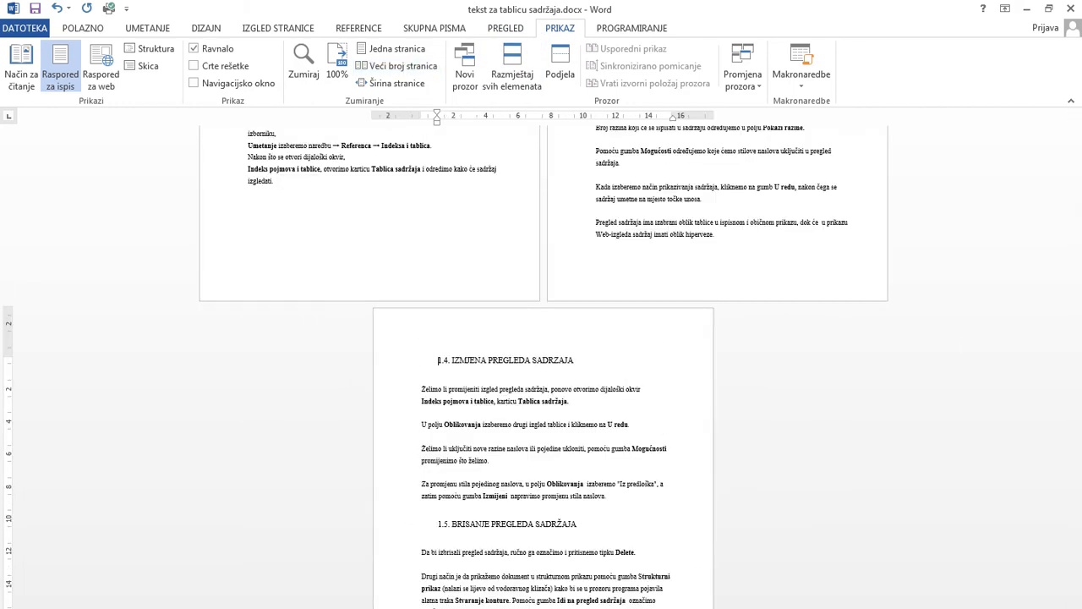
{"action": "left_click_drag", "start_coordinate": [973, 608], "coordinate": [961, 608]}
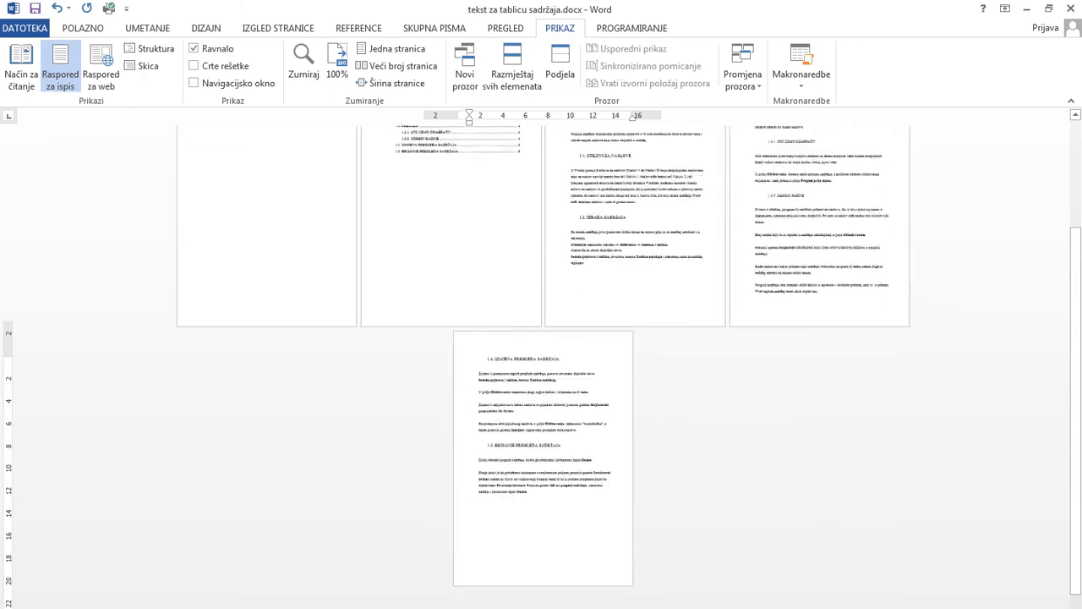